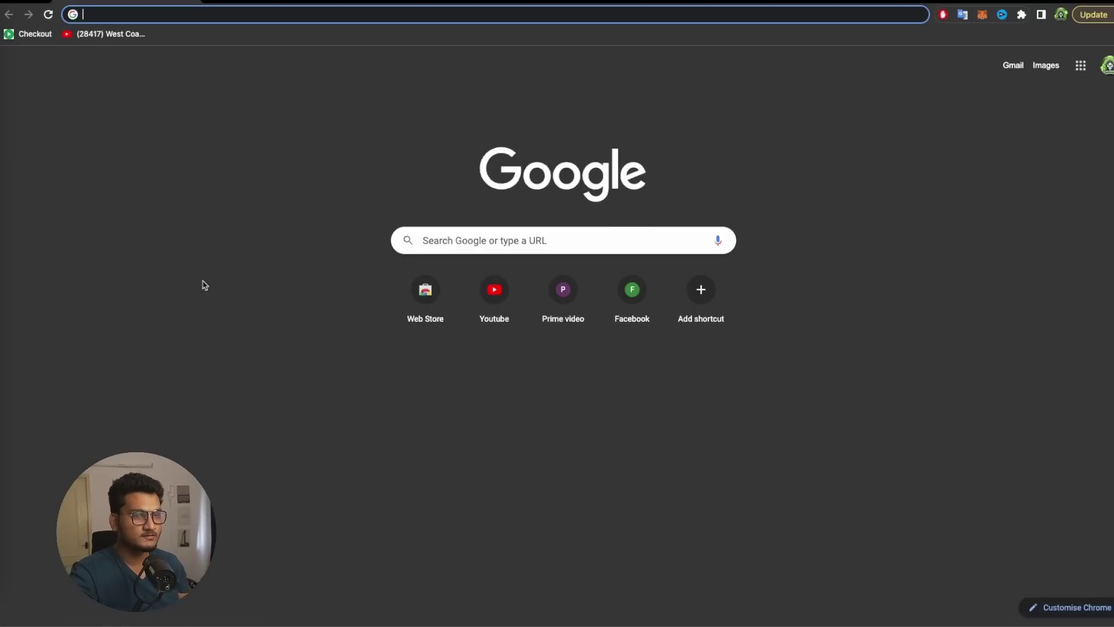
# - Load chainlist.org and connect MetaMask Account 1 to the site
pyautogui.write('chainlist.org')
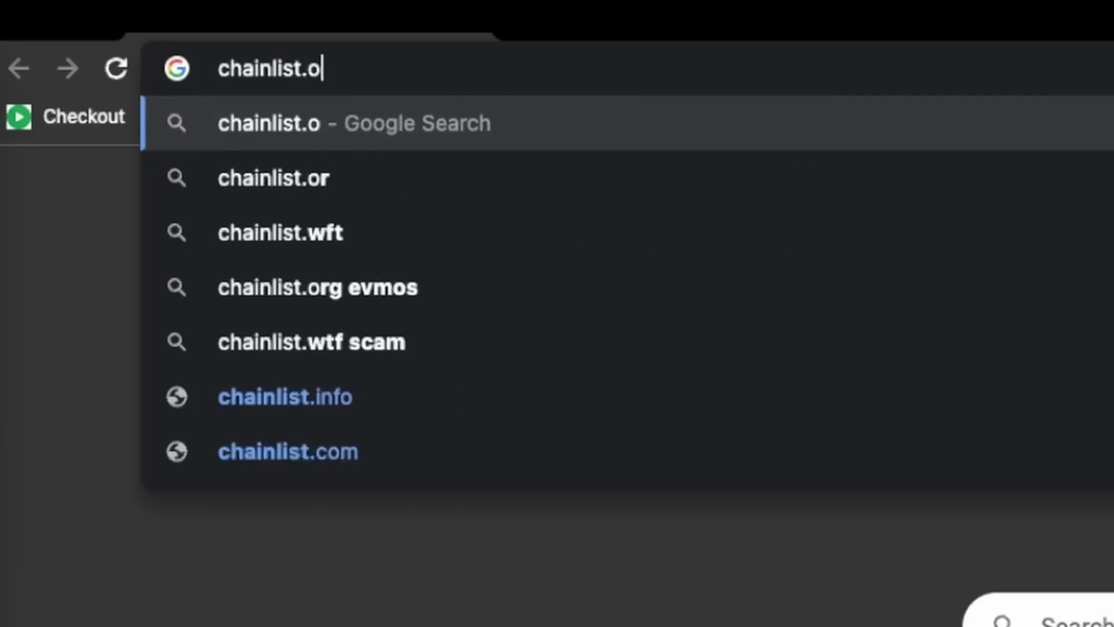
pyautogui.press('Return')
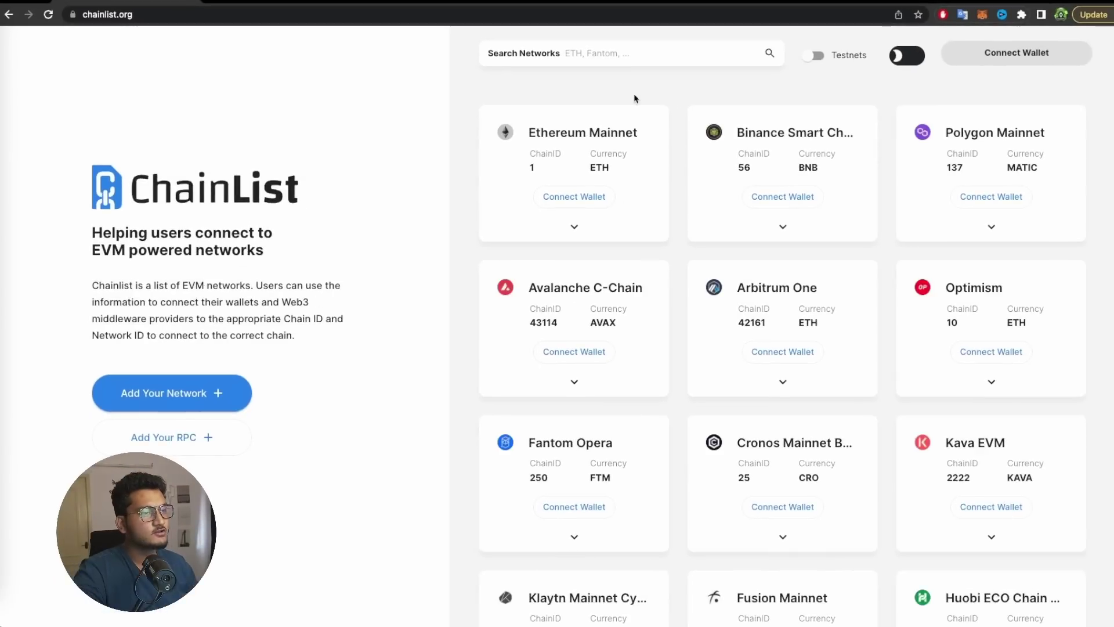
pyautogui.click(1013, 53)
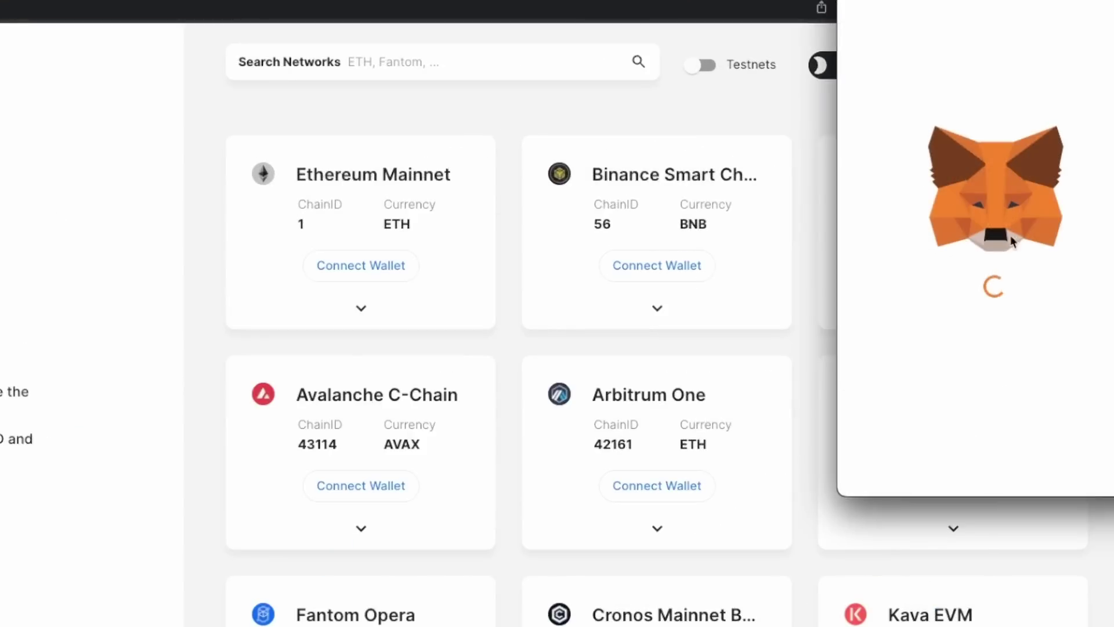
pyautogui.click(1083, 463)
pyautogui.click(1083, 464)
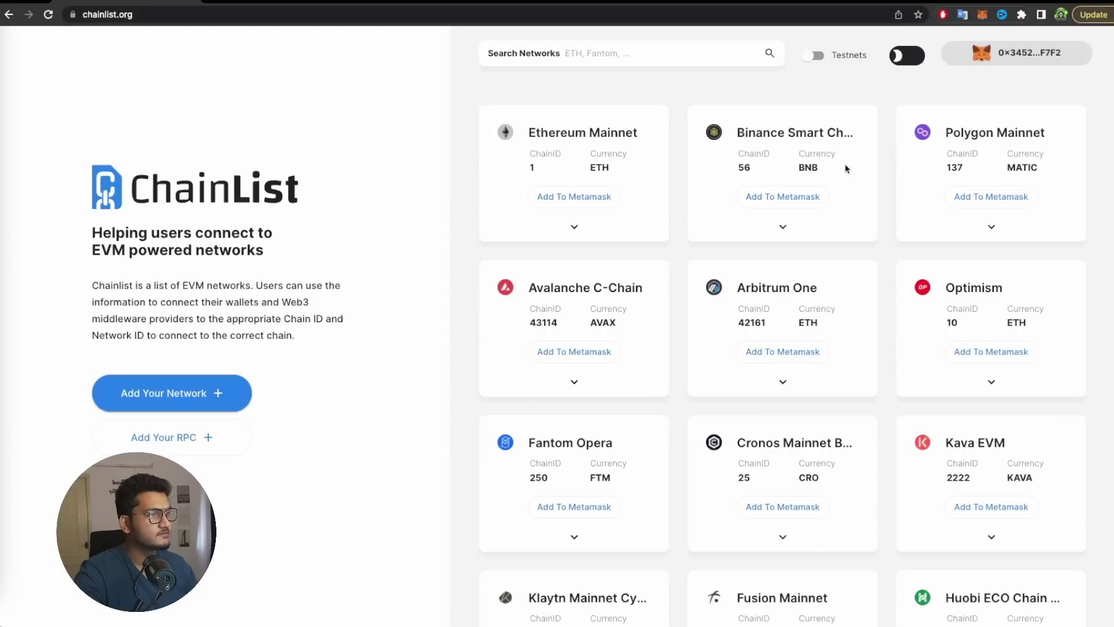
# - Add BNB Smart Chain to MetaMask from its Chainlist card and approve it
pyautogui.click(628, 276)
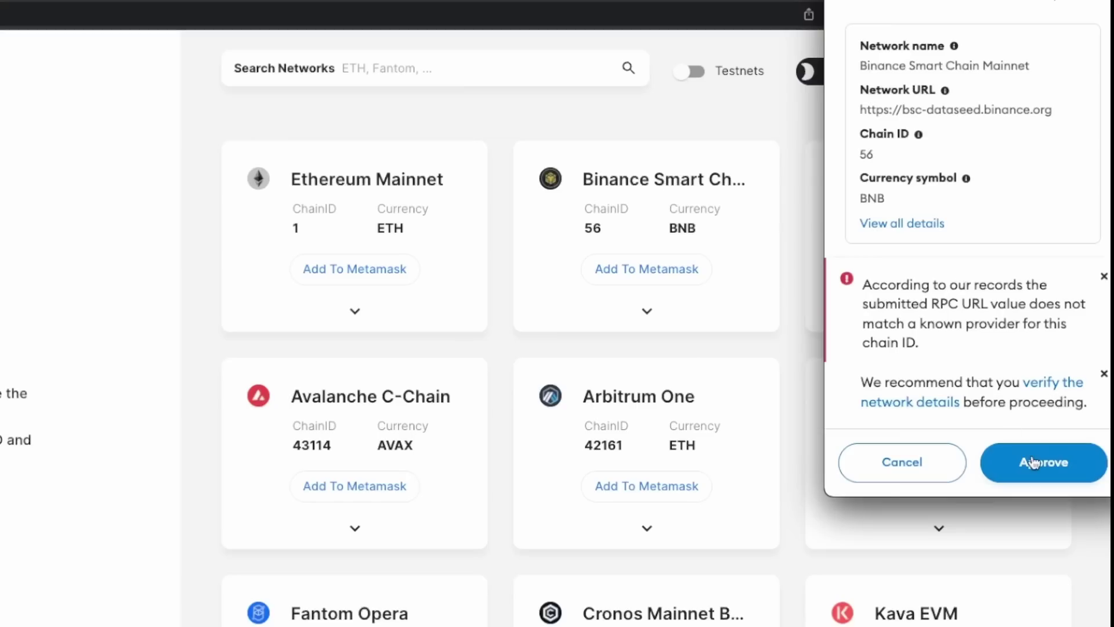
pyautogui.click(1067, 337)
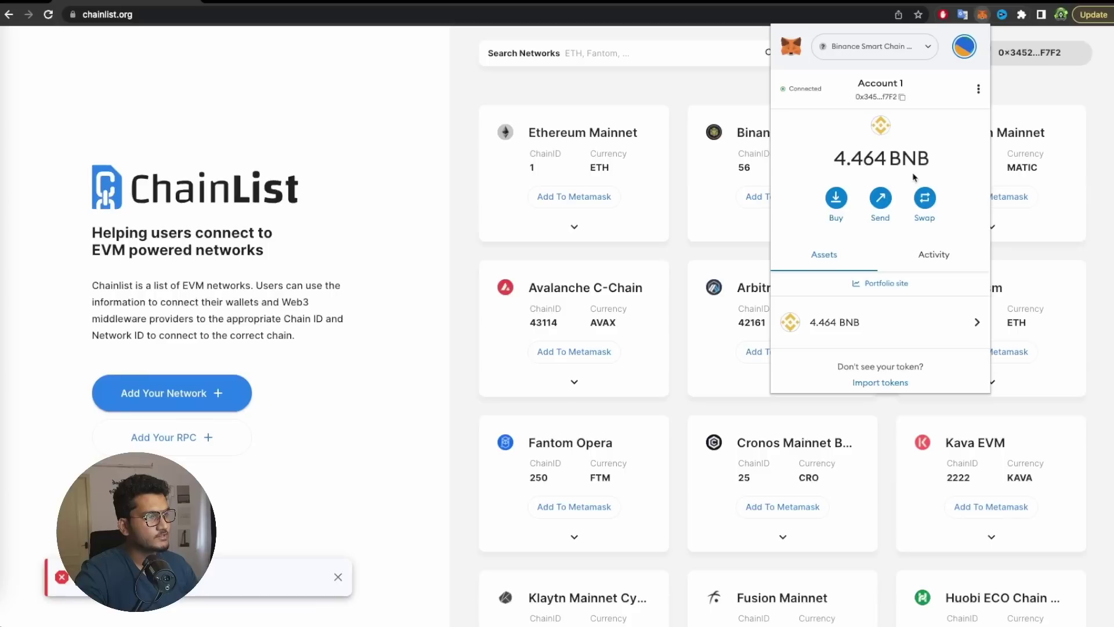
pyautogui.scroll(-1, 914, 177)
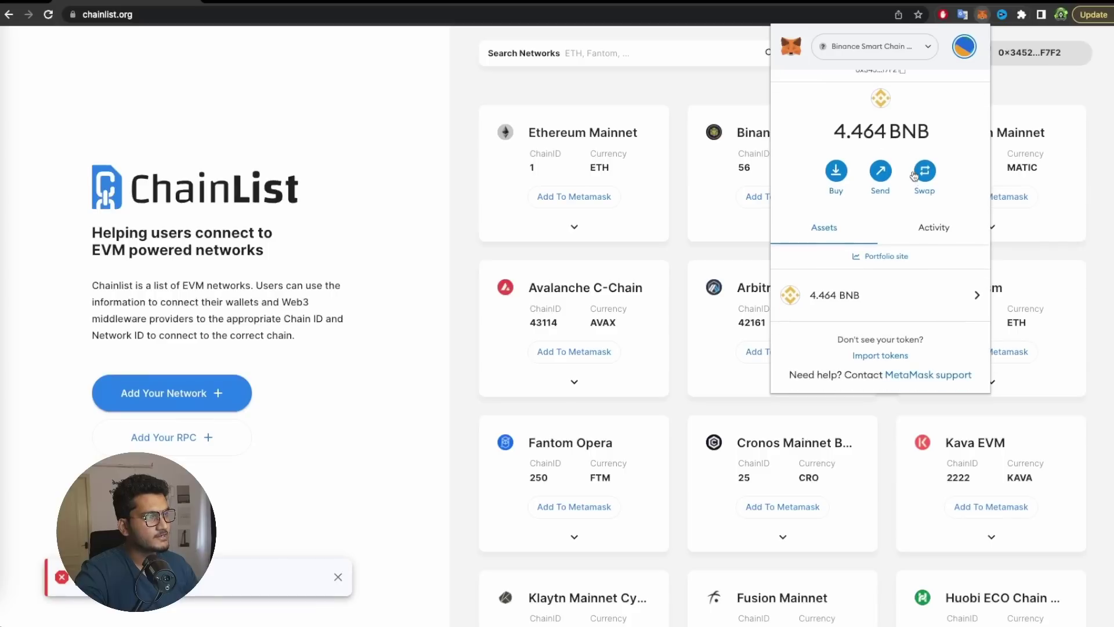
pyautogui.scroll(1, 929, 170)
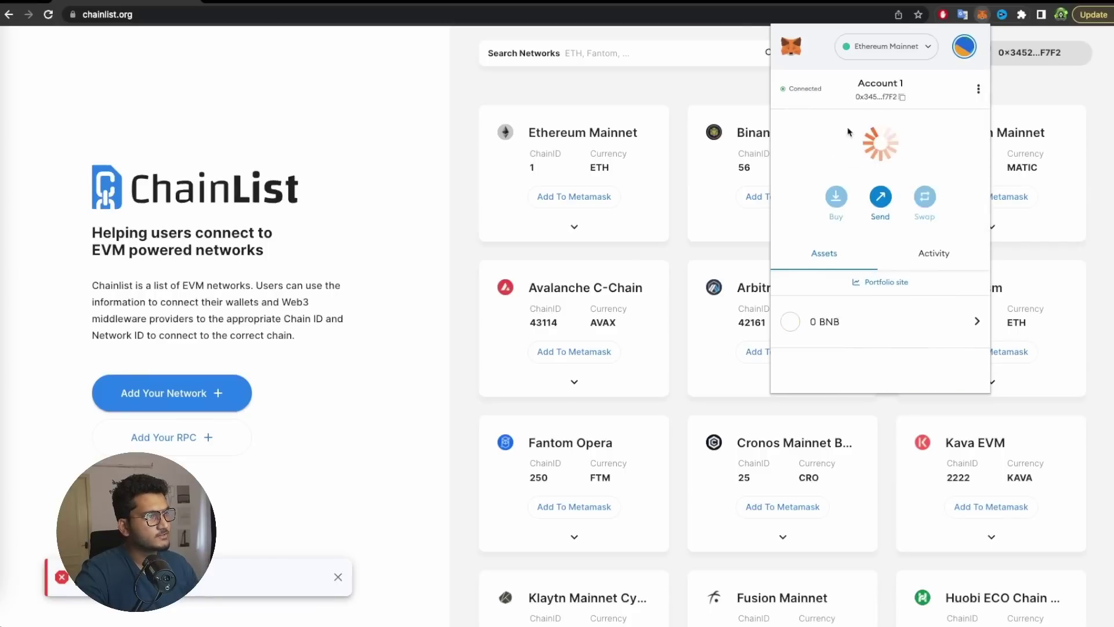
pyautogui.click(488, 192)
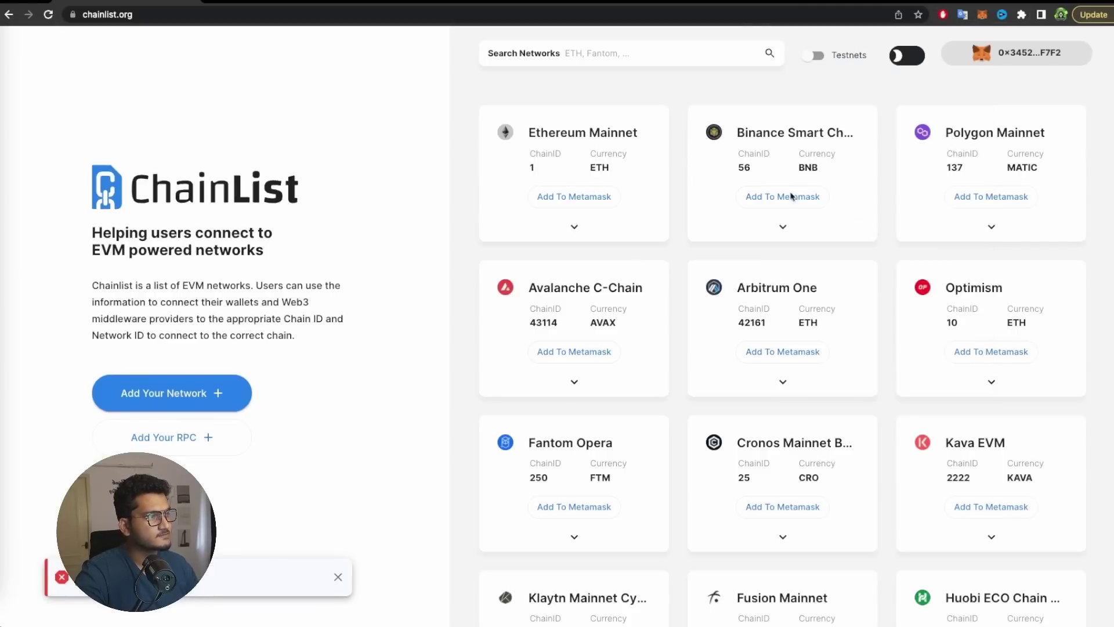
# - Add Avalanche C-Chain, then switch the wallet back to Ethereum Mainnet
pyautogui.click(557, 355)
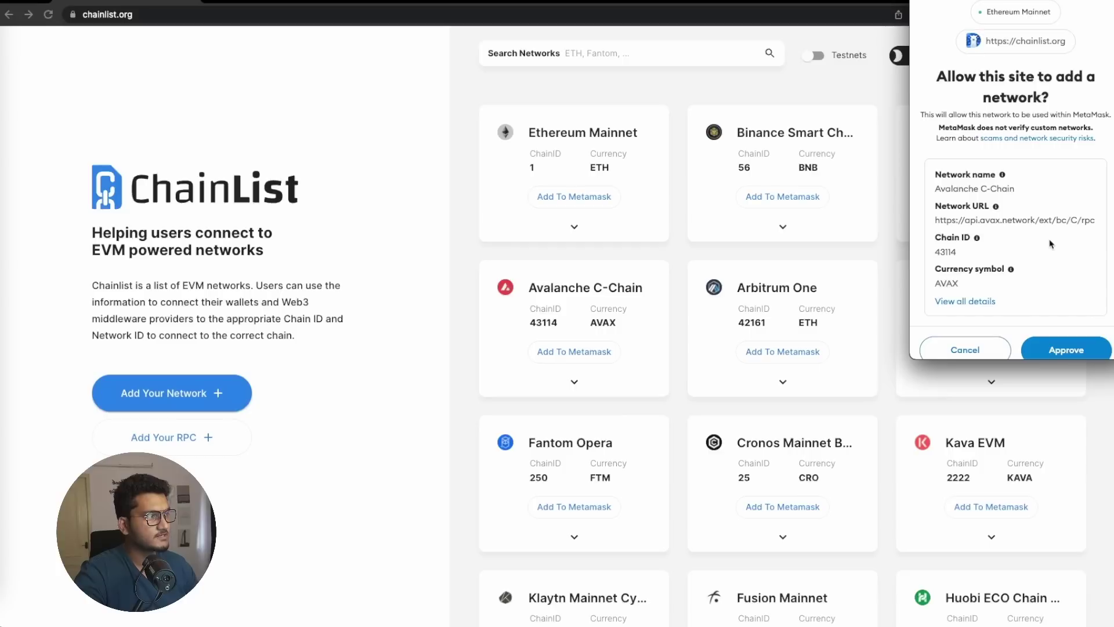
pyautogui.click(1068, 348)
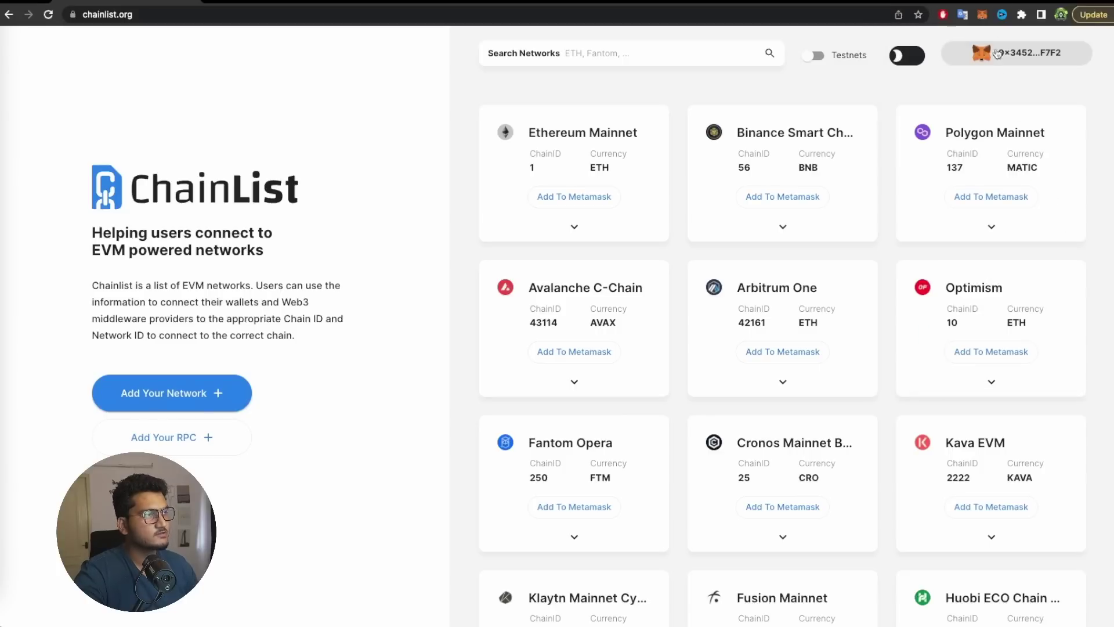
pyautogui.click(985, 15)
pyautogui.click(941, 137)
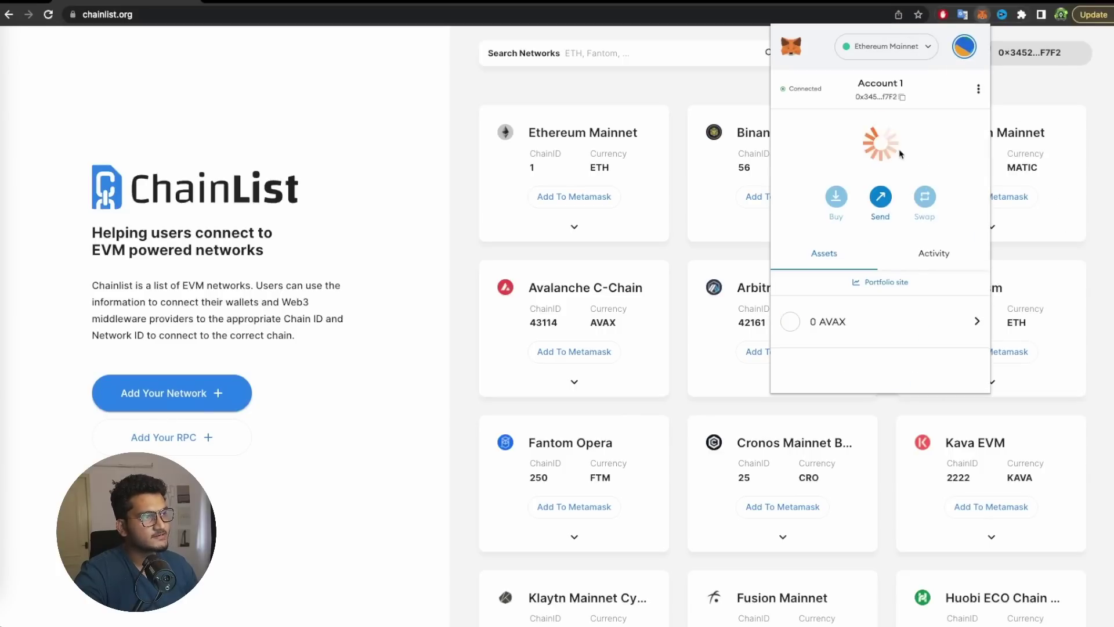
pyautogui.click(743, 281)
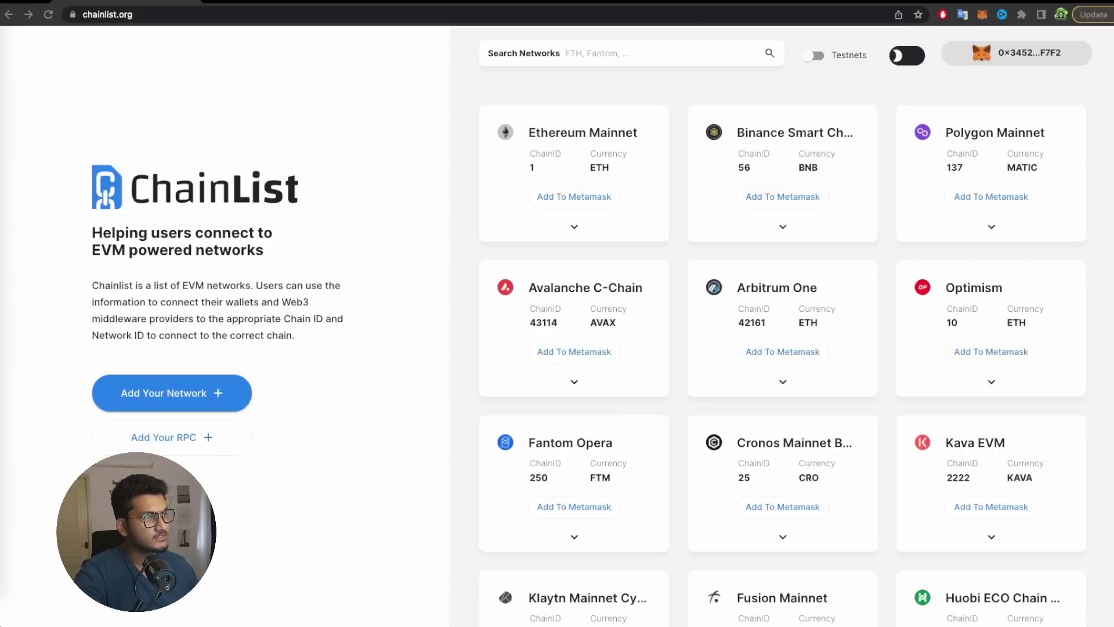
# - Open the MetaMask wallet and review the 0.4972 ETH and 568.4915 USDC balances
pyautogui.click(983, 14)
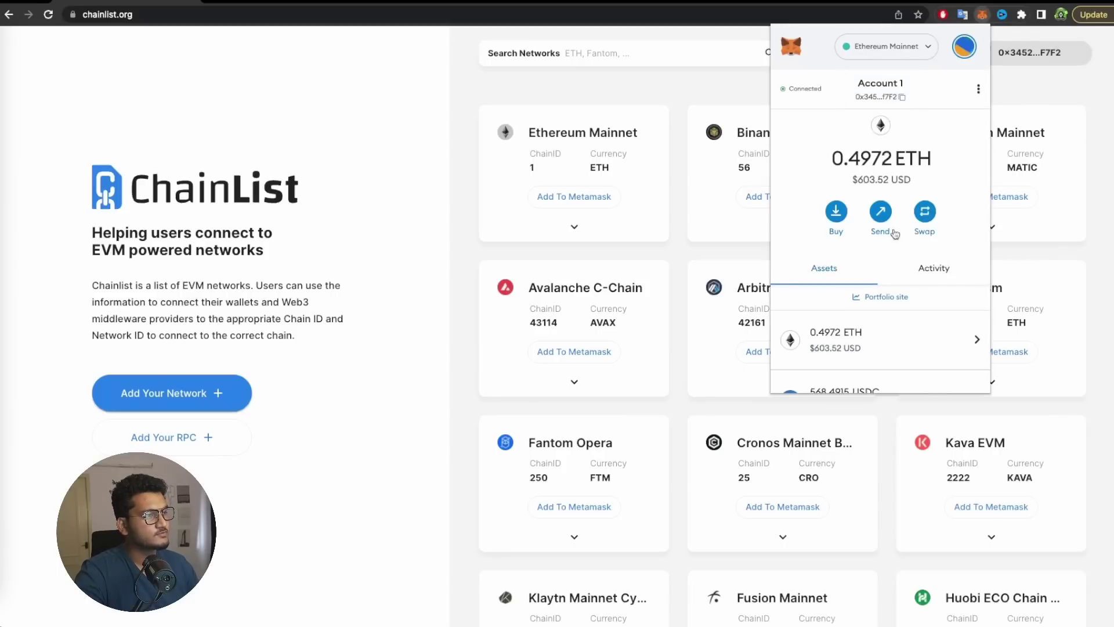
pyautogui.scroll(-2, 895, 233)
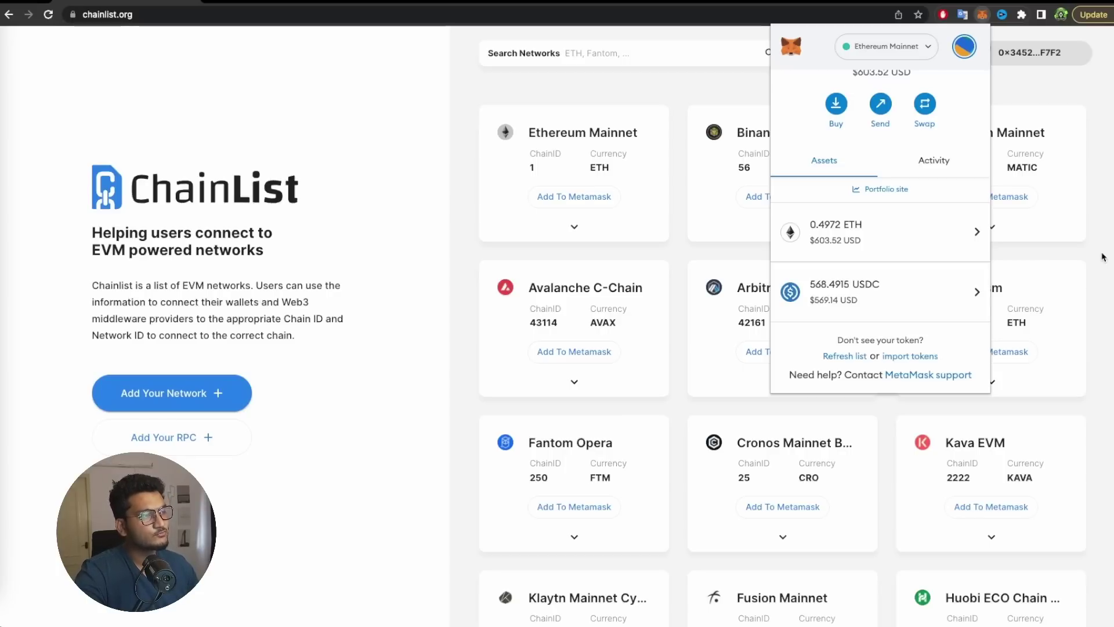
pyautogui.scroll(3, 891, 265)
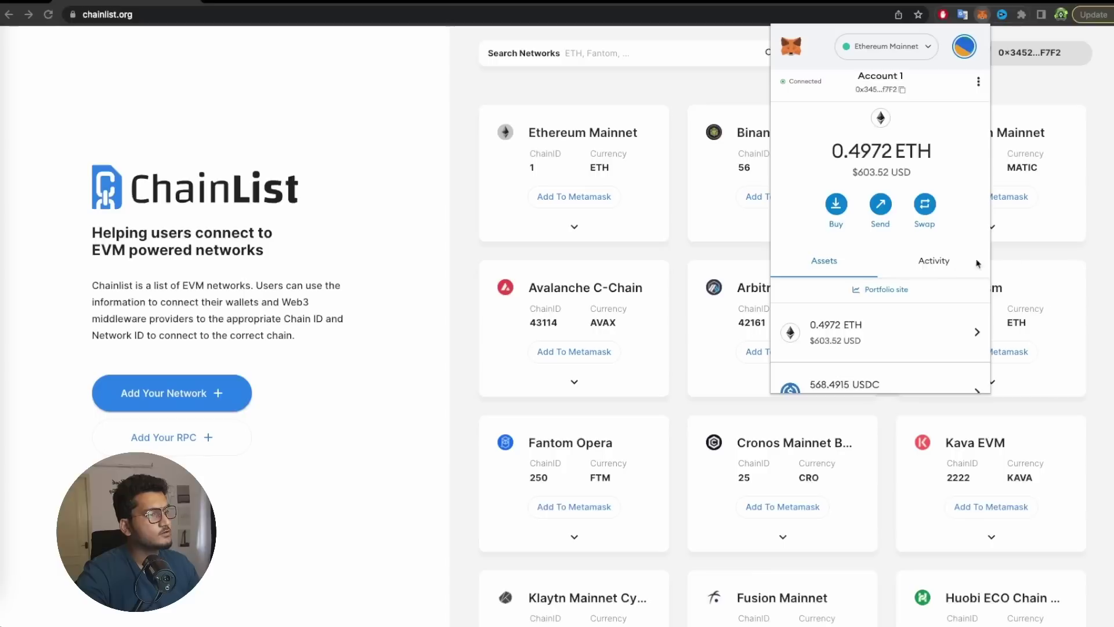
pyautogui.scroll(-3, 978, 262)
pyautogui.scroll(3, 979, 263)
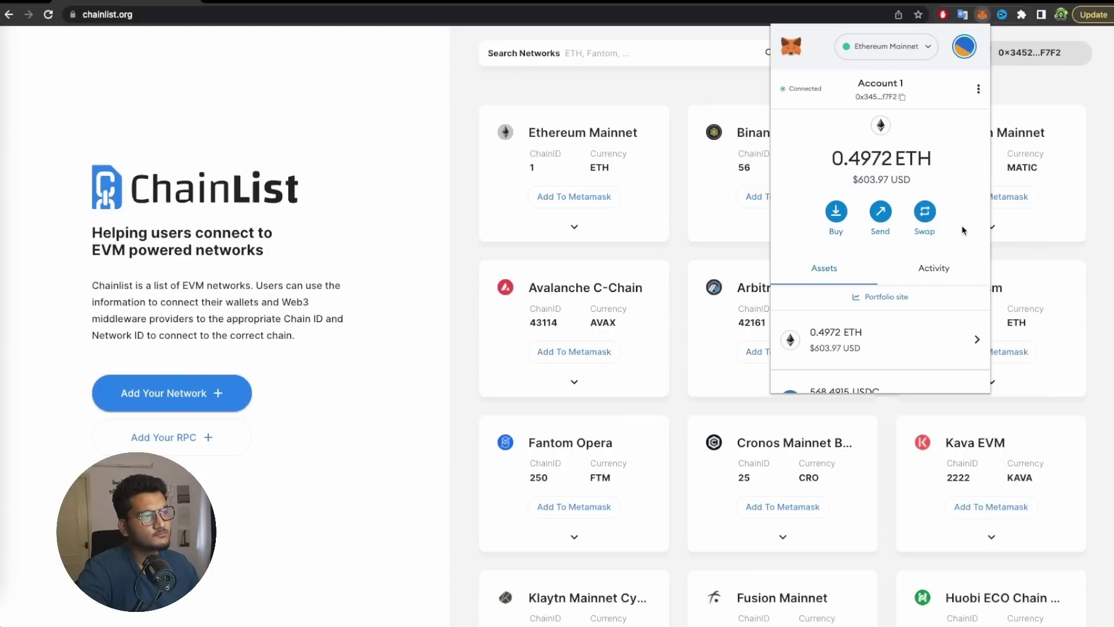
# - Set up a swap from USDC to ETH using the full (Max) USDC balance
pyautogui.click(924, 213)
pyautogui.click(886, 268)
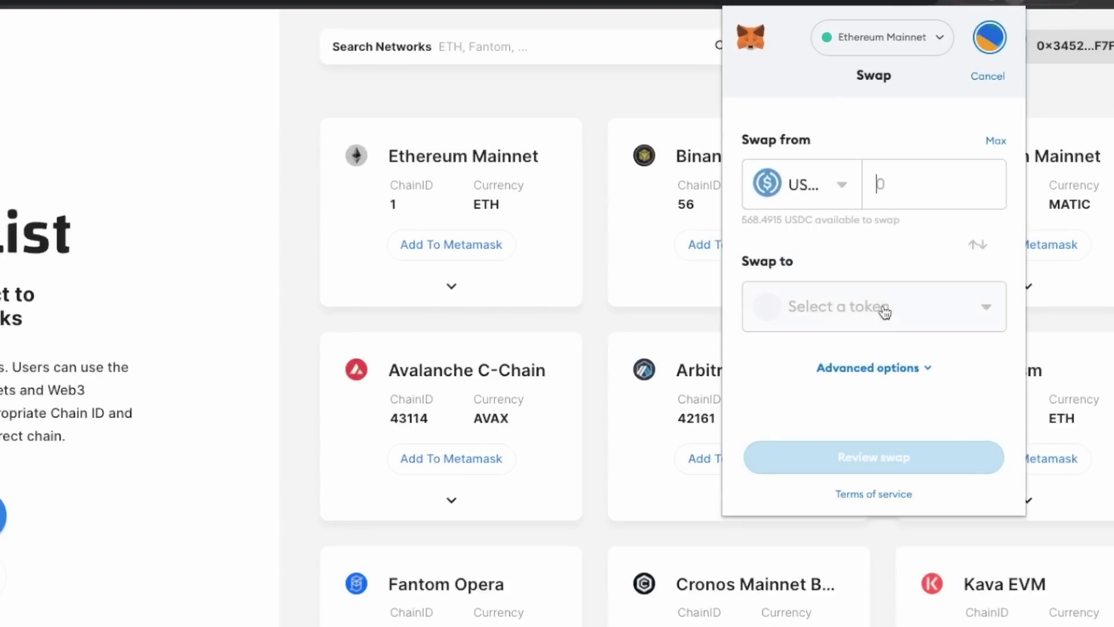
pyautogui.click(885, 308)
pyautogui.click(870, 348)
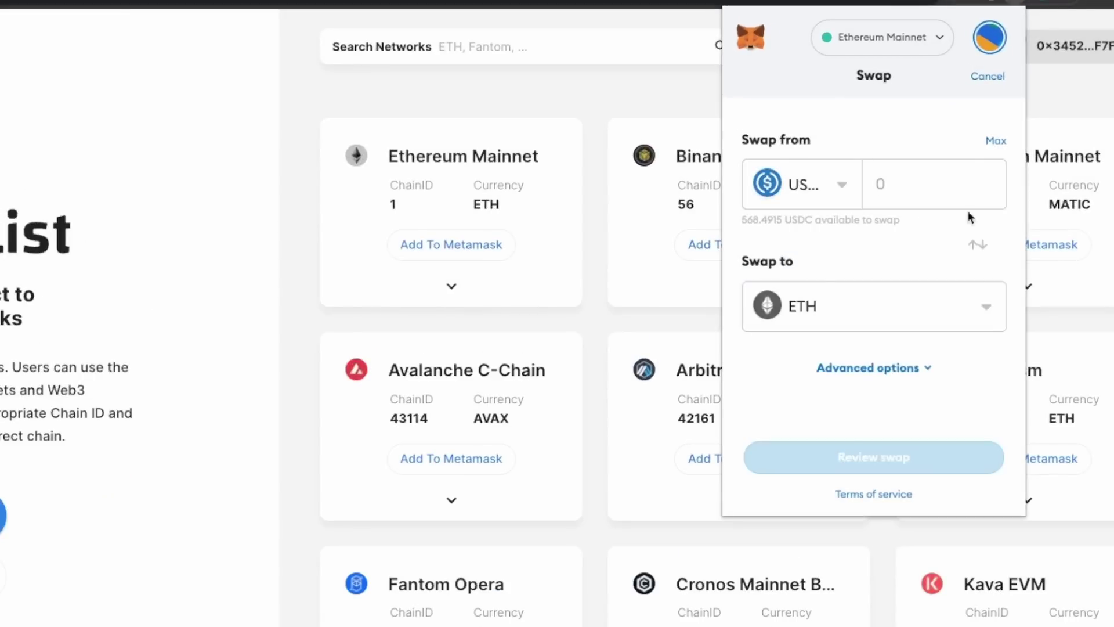
pyautogui.click(996, 141)
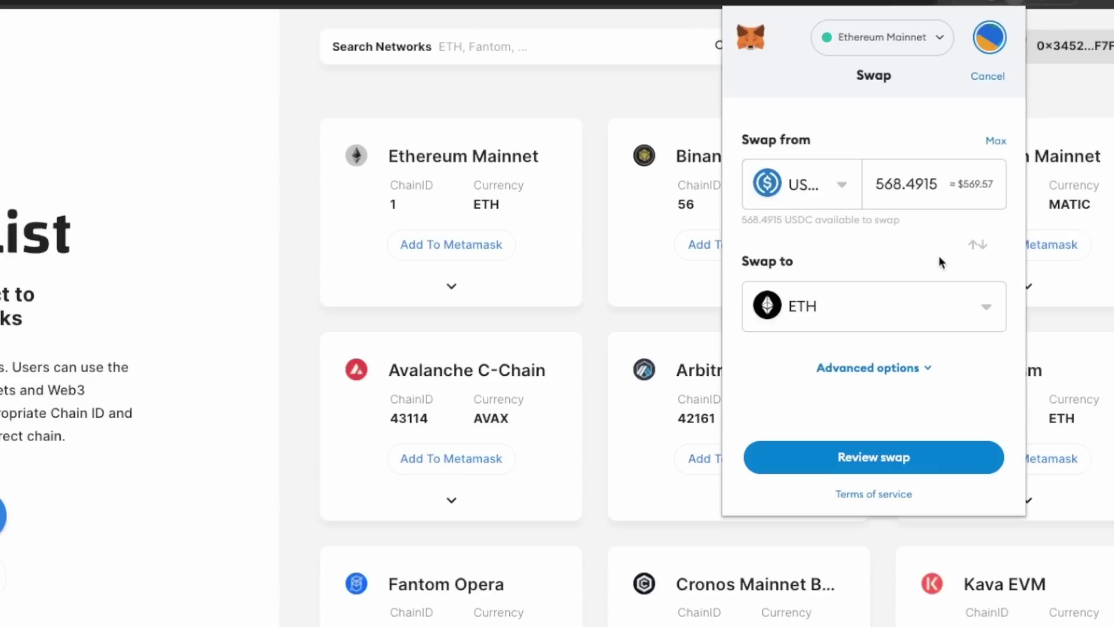
# - Review the quote and confirm the swap for about 0.4643 ETH
pyautogui.click(913, 469)
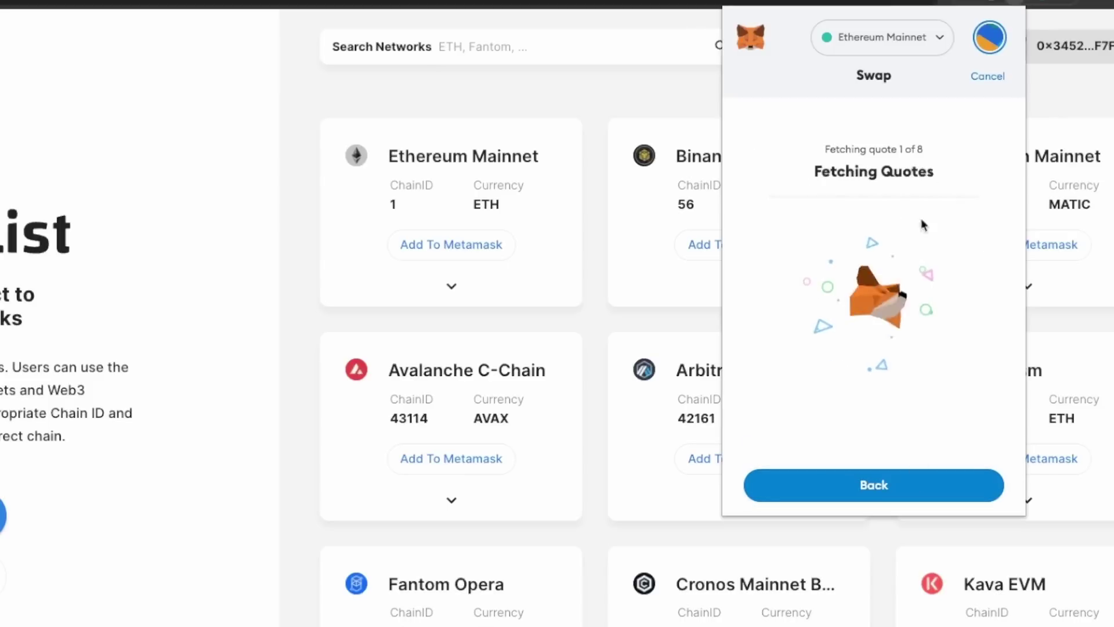
pyautogui.scroll(-1, 913, 301)
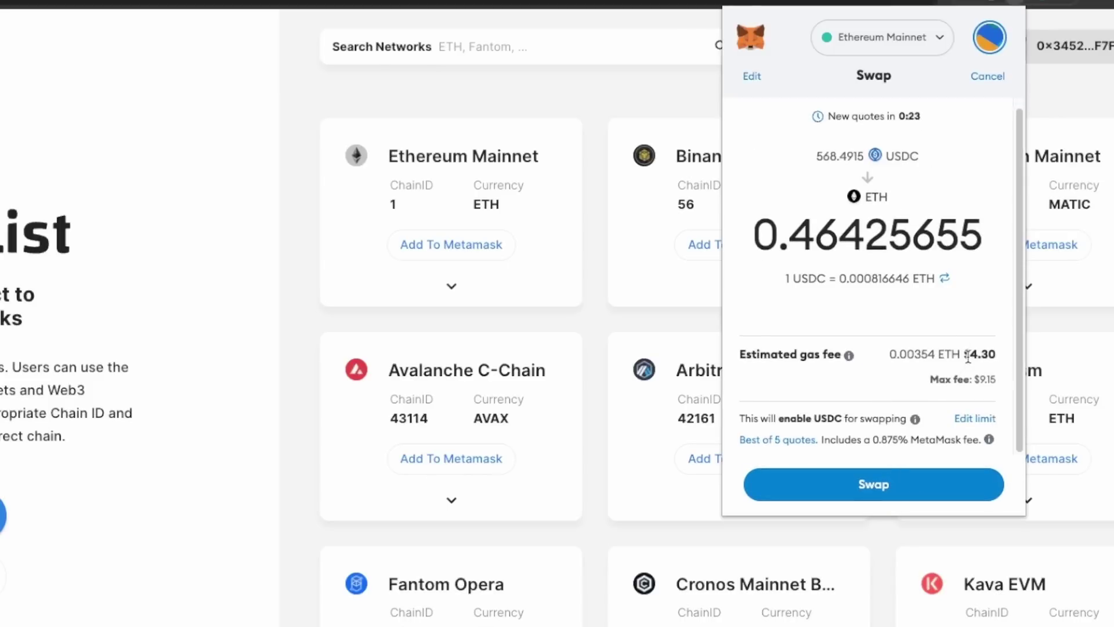
pyautogui.scroll(1, 928, 439)
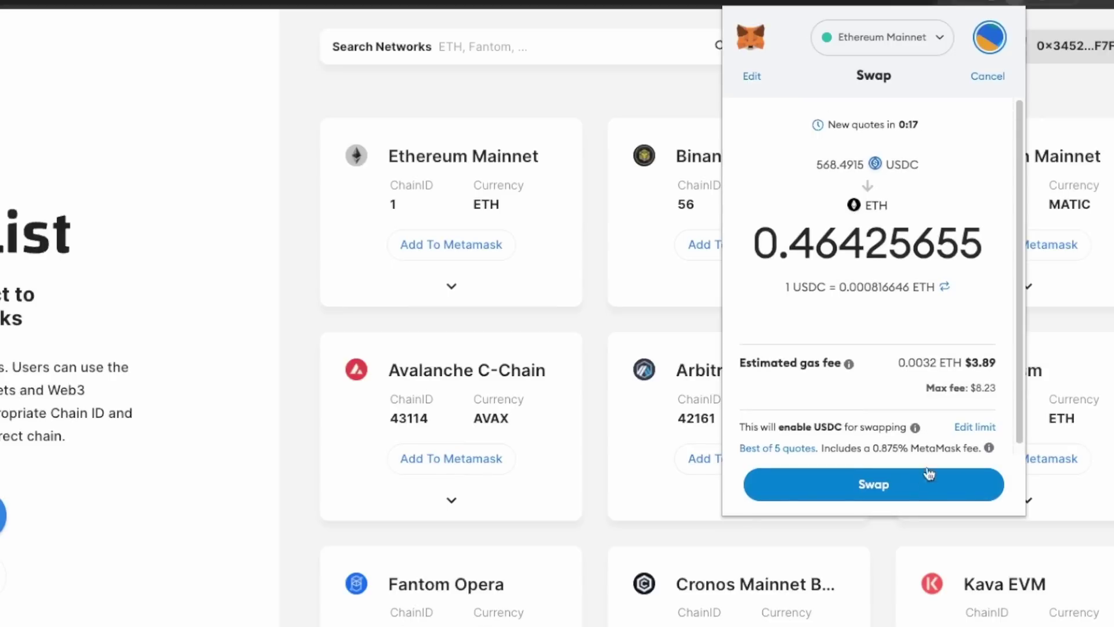
pyautogui.click(874, 493)
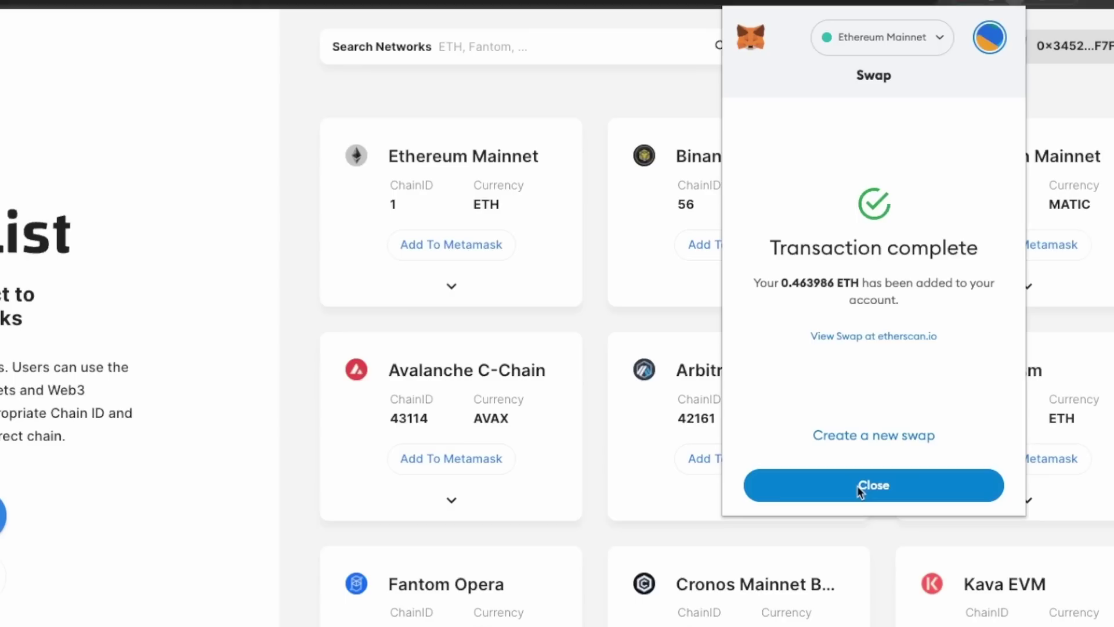
pyautogui.click(858, 487)
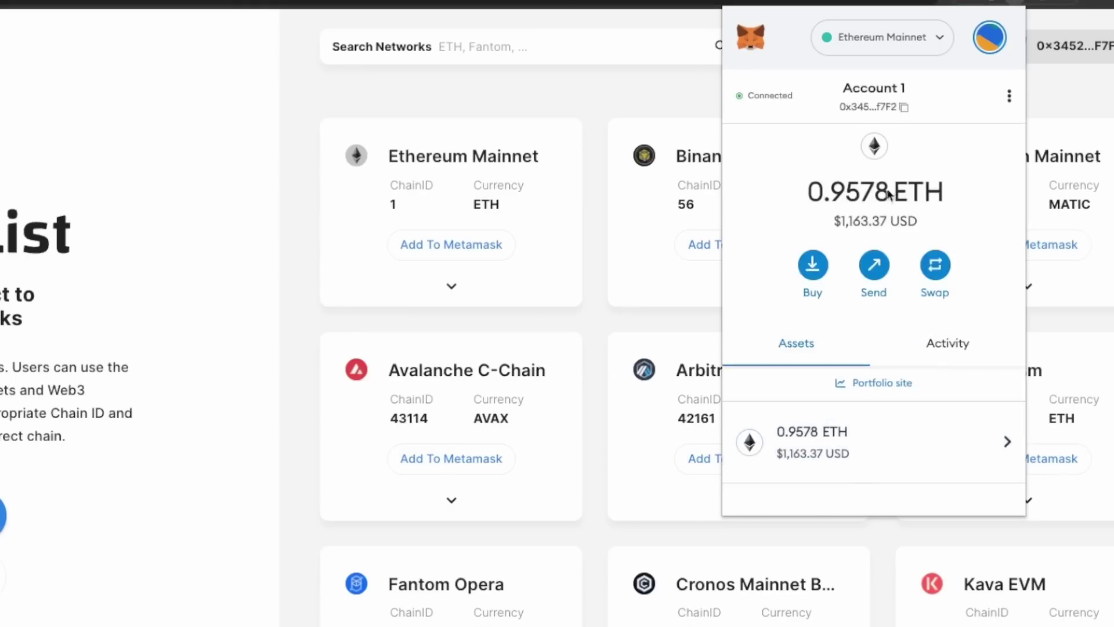
# - Swap 0.5 ETH for USDC, receiving about 602.912 USDC
pyautogui.scroll(-2, 865, 291)
pyautogui.scroll(2, 865, 281)
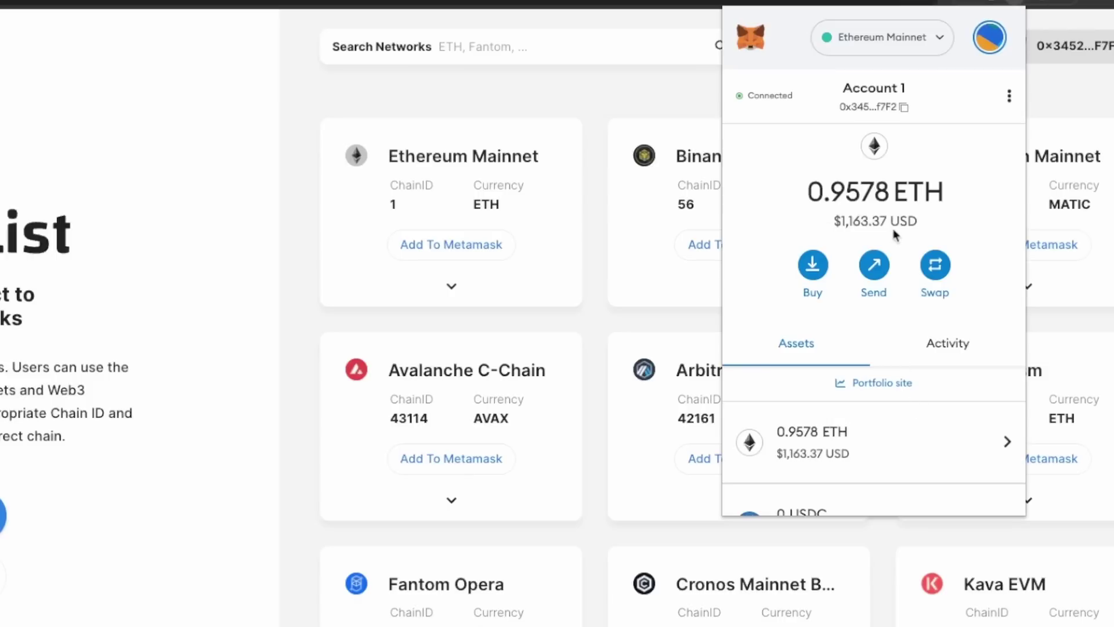
pyautogui.scroll(-2, 895, 235)
pyautogui.scroll(2, 898, 236)
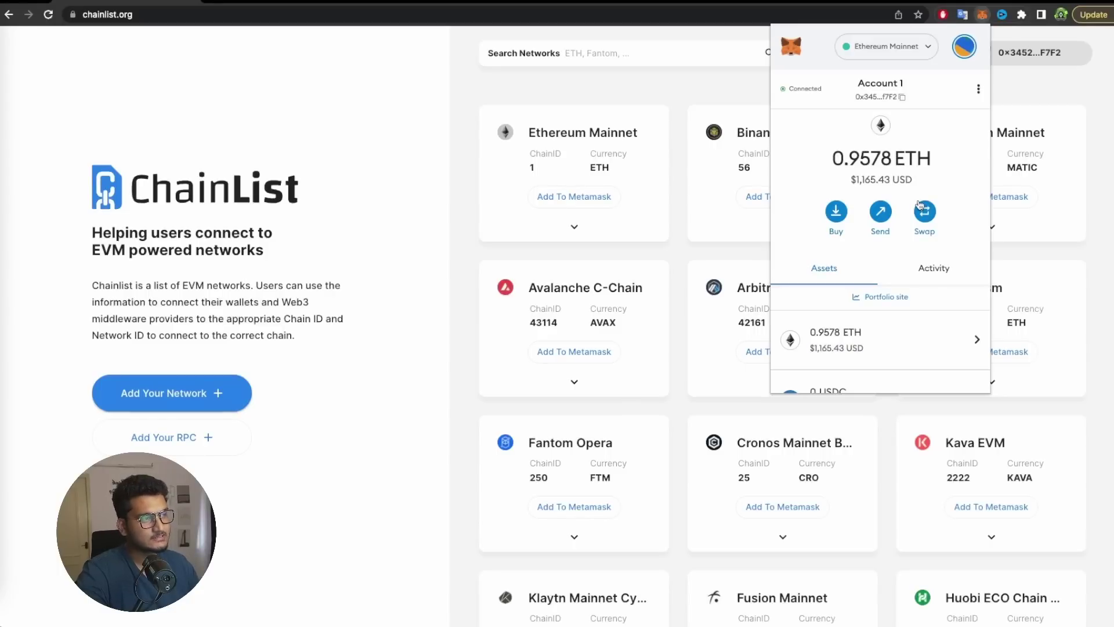
pyautogui.click(924, 213)
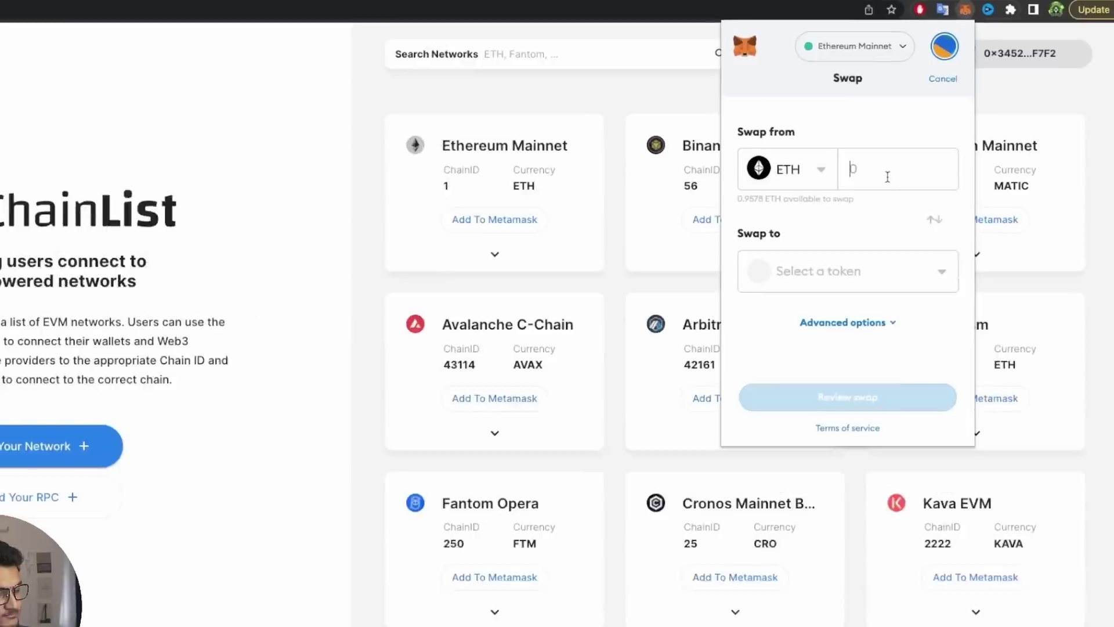
pyautogui.write('0.5')
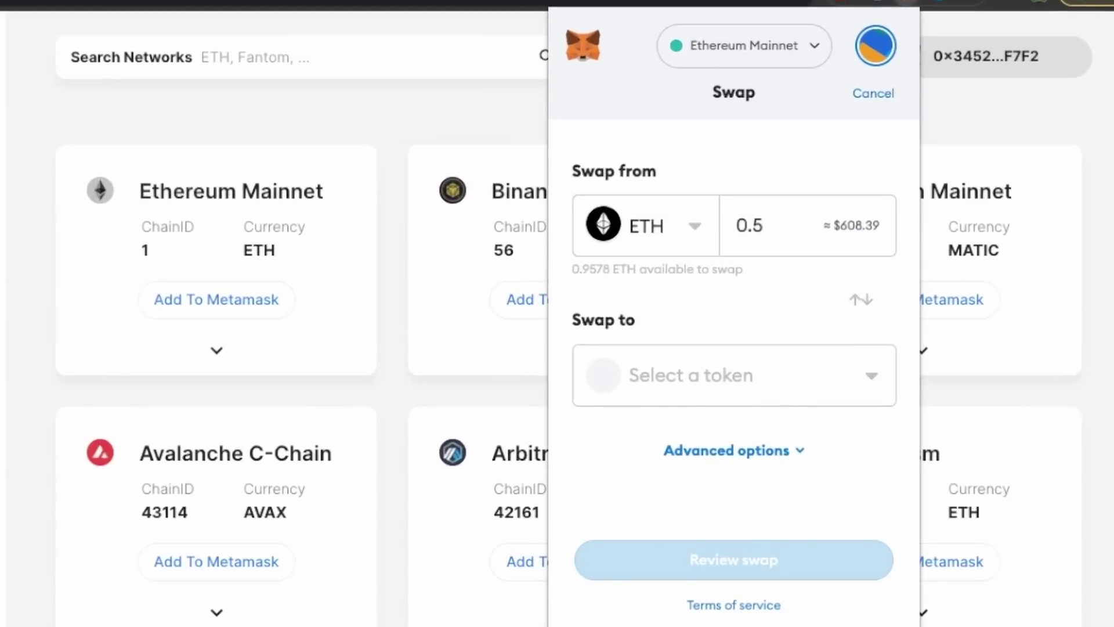
pyautogui.click(776, 356)
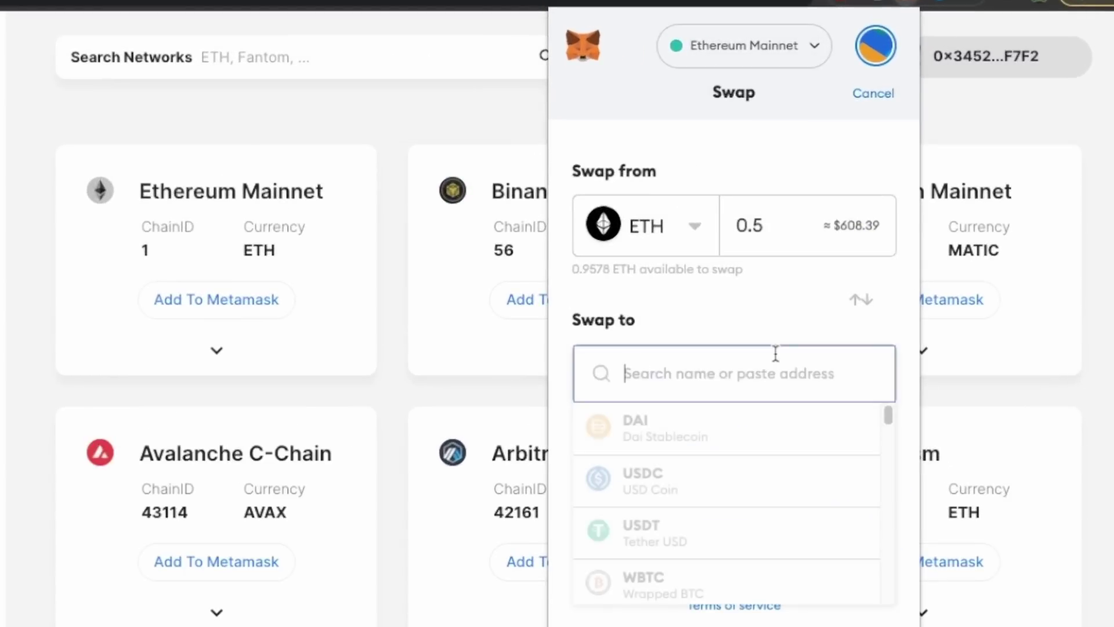
pyautogui.click(695, 488)
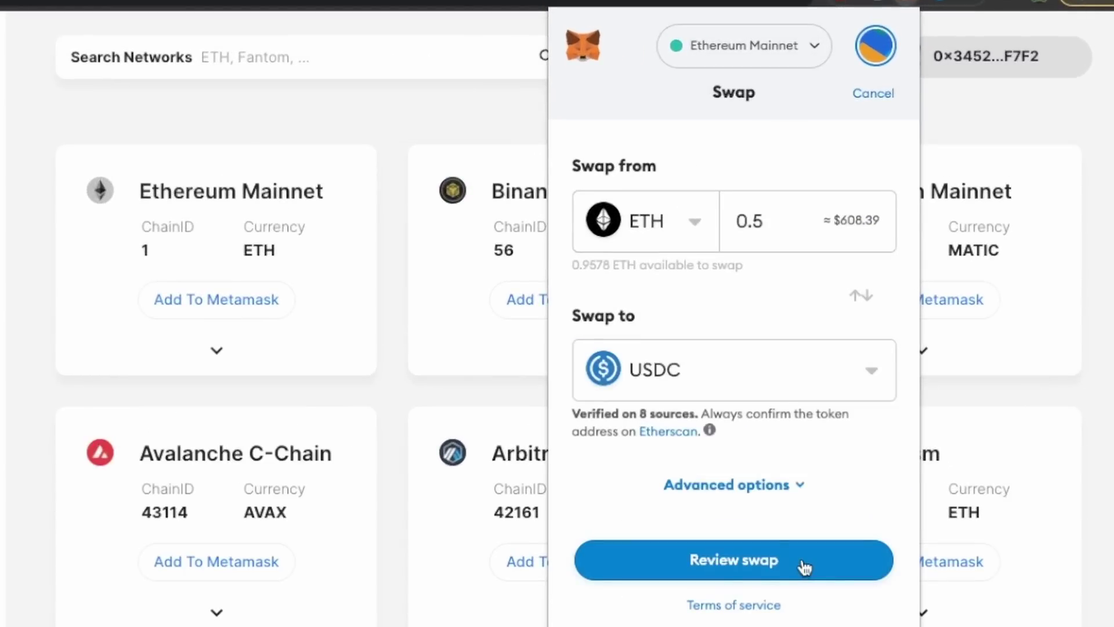
pyautogui.click(804, 566)
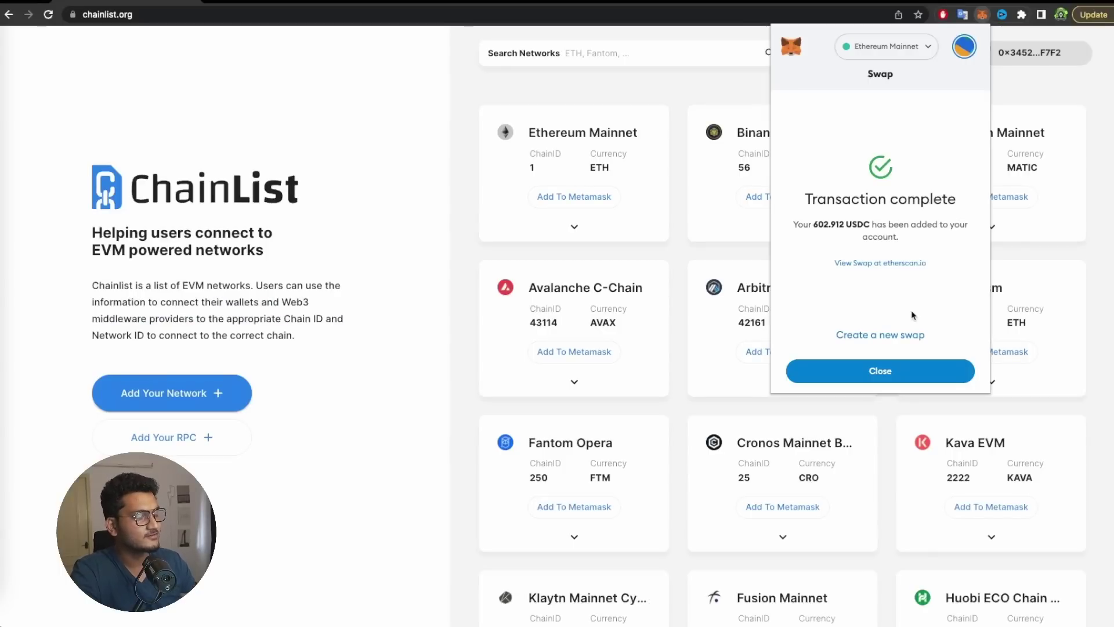
# - Close the completed swap and check the 602.91192 USDC in the Assets list
pyautogui.click(903, 371)
pyautogui.scroll(-2, 955, 274)
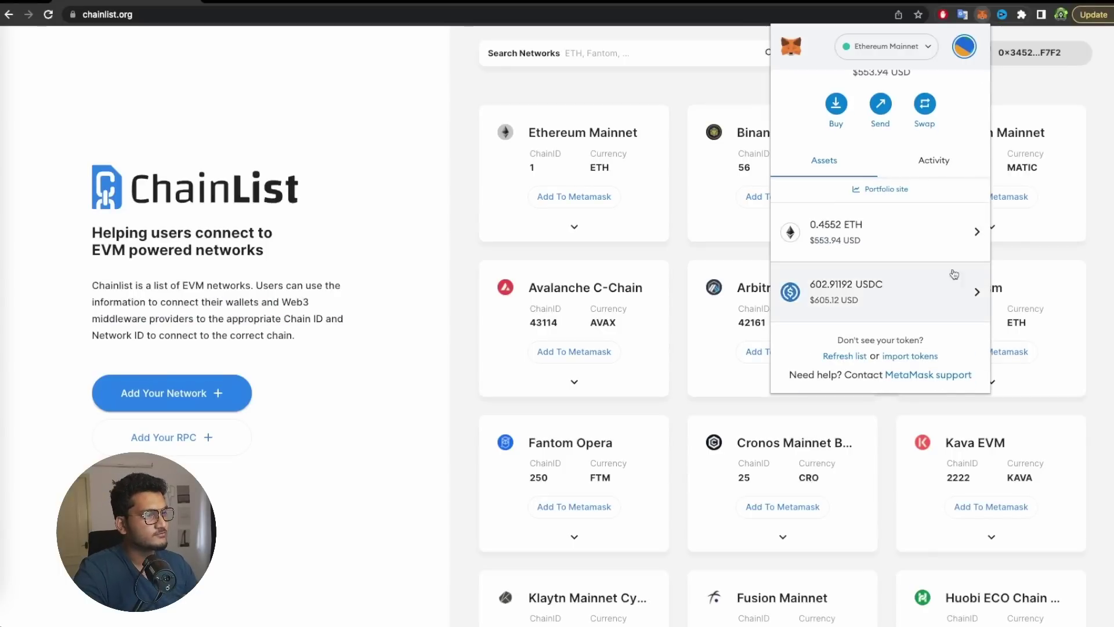
pyautogui.scroll(3, 865, 306)
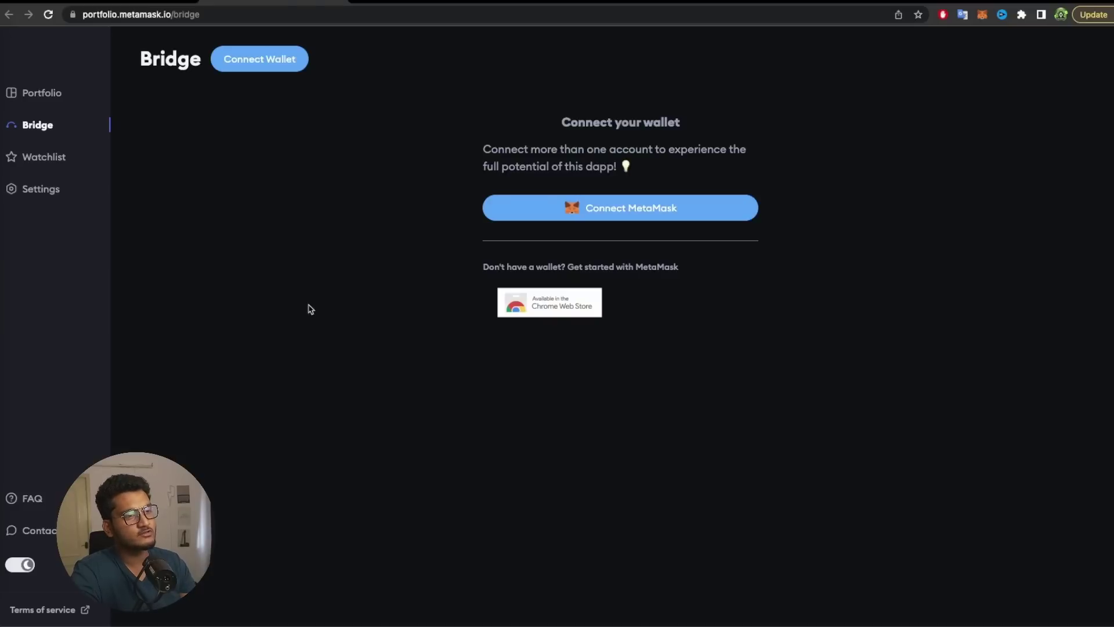
# - Connect MetaMask Account 1 to the Portfolio Bridge page on Ethereum
pyautogui.click(269, 58)
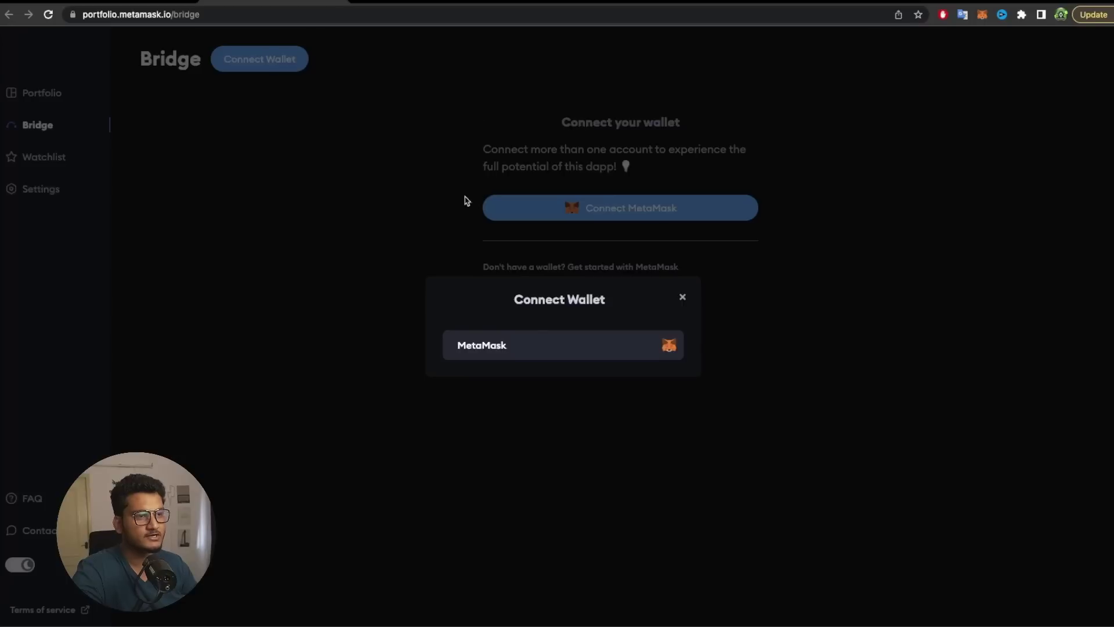
pyautogui.click(540, 341)
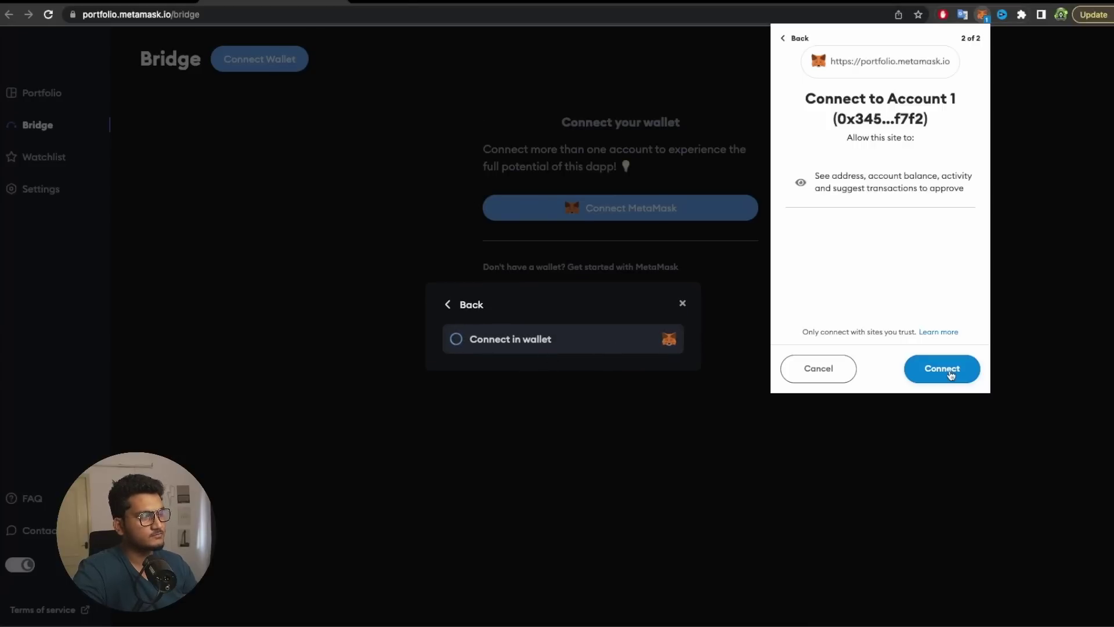
pyautogui.click(949, 373)
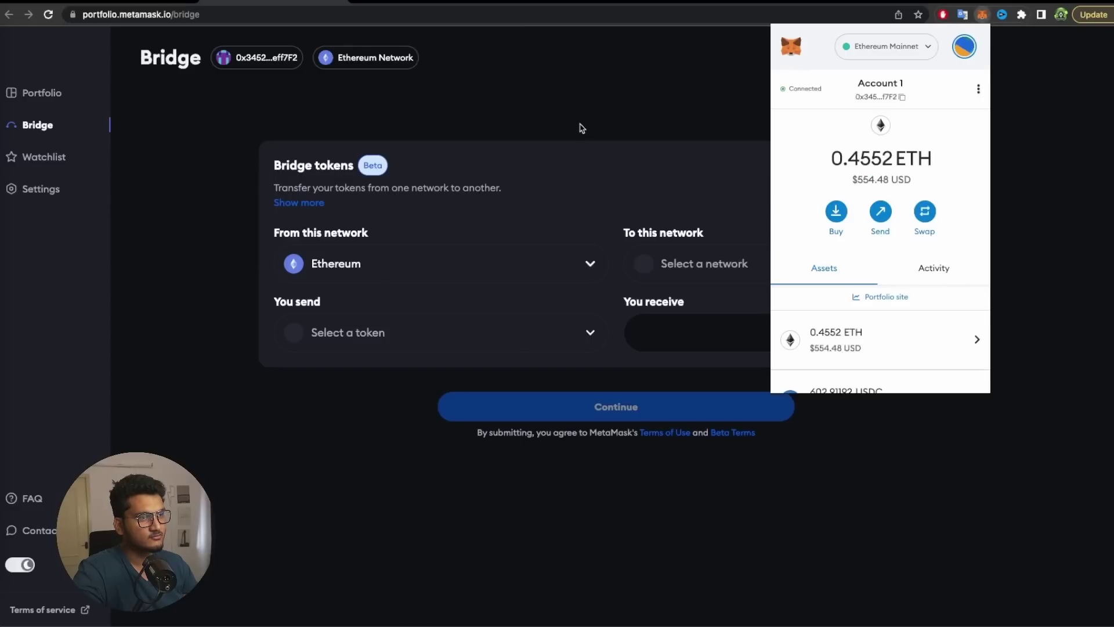
pyautogui.click(582, 128)
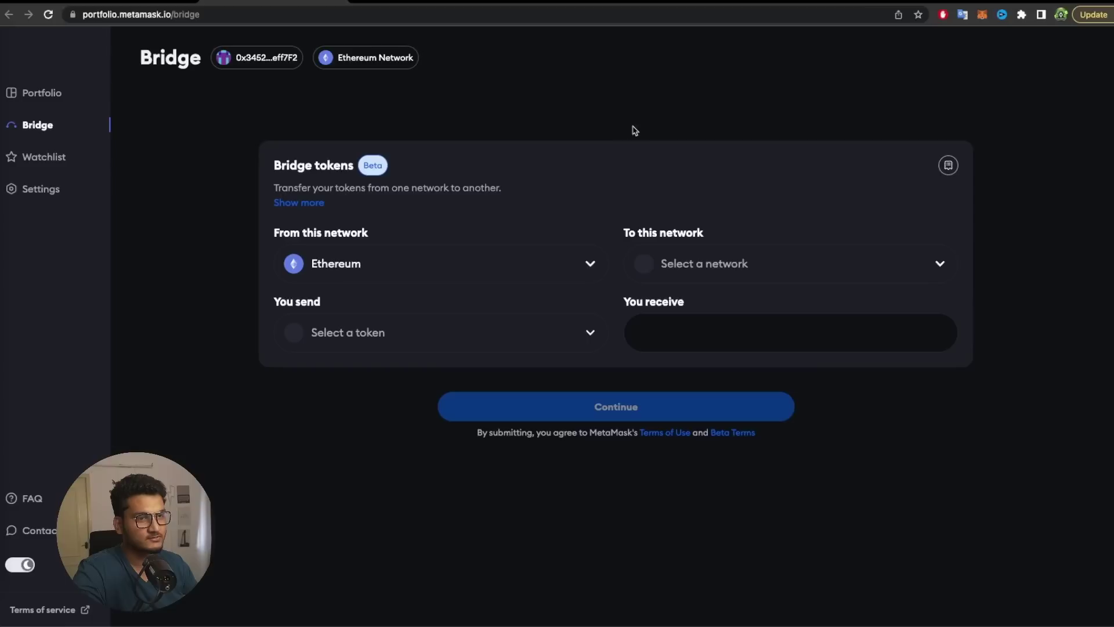
# - Fill the bridge form: send 500 USDC to BNB Smart Chain, quoting about 499.56927 USDC
pyautogui.click(732, 276)
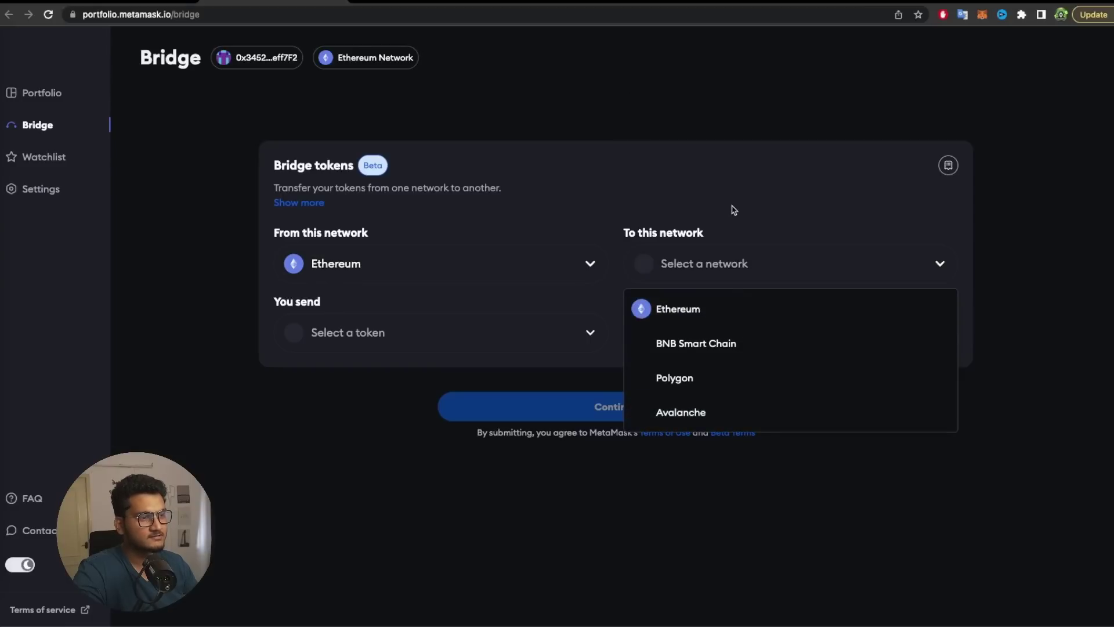
pyautogui.click(698, 343)
pyautogui.click(514, 343)
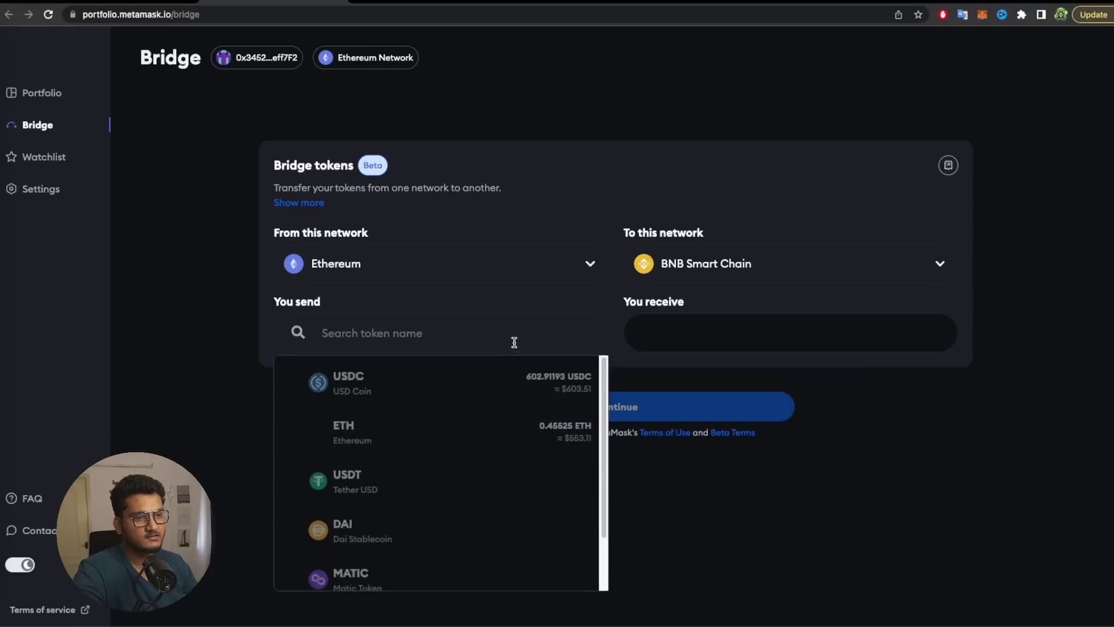
pyautogui.click(397, 393)
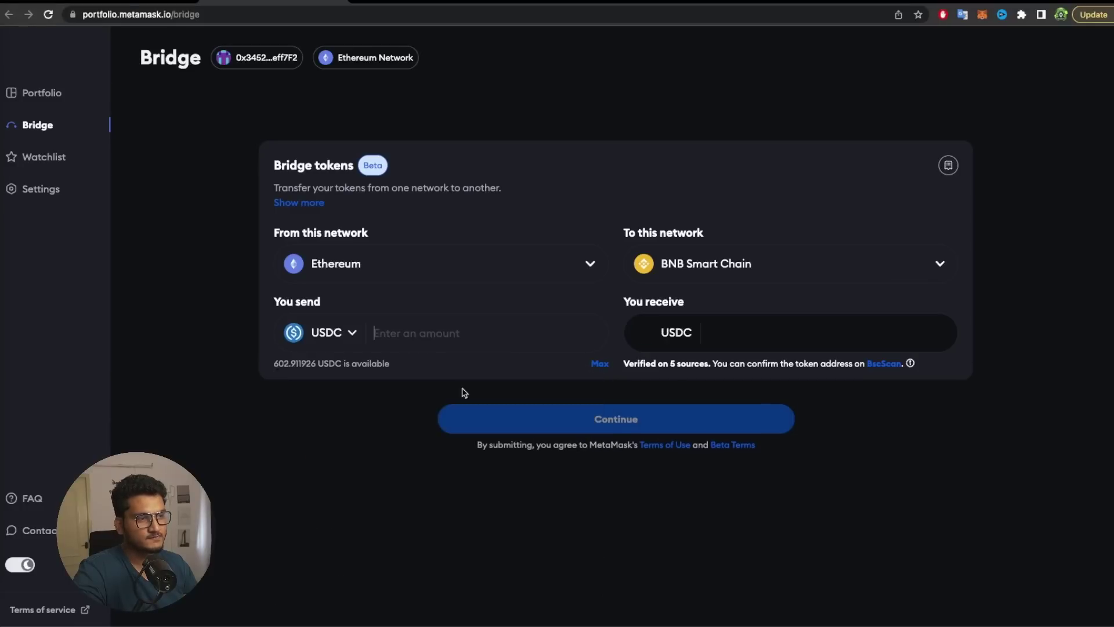
pyautogui.click(532, 341)
pyautogui.write('500')
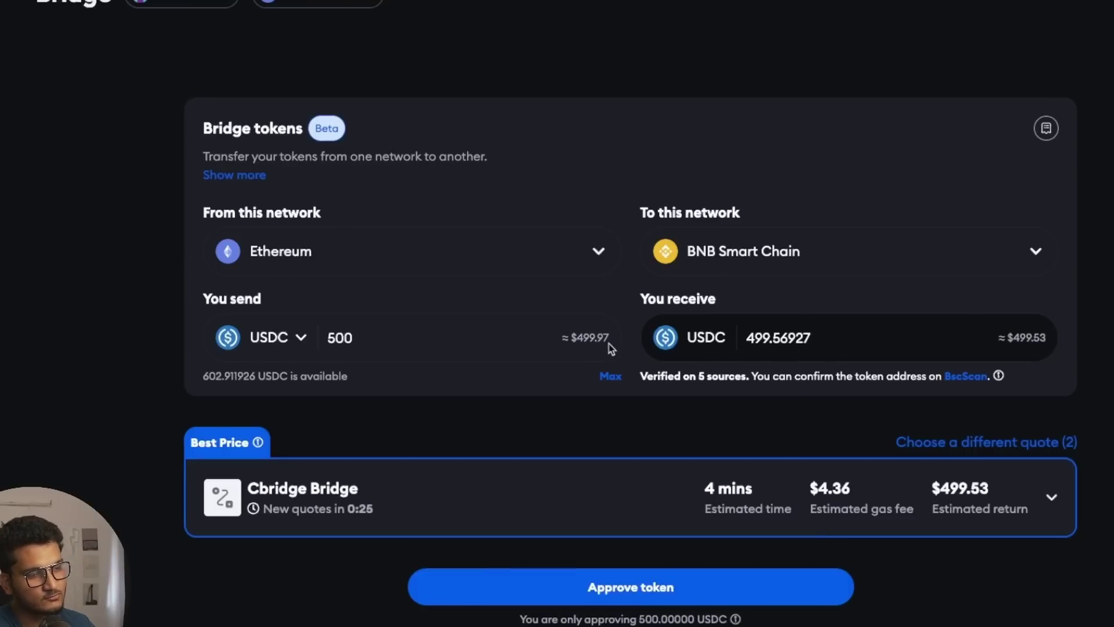
# - Approve the bridge to spend 500 USDC after reviewing the permission details
pyautogui.click(625, 583)
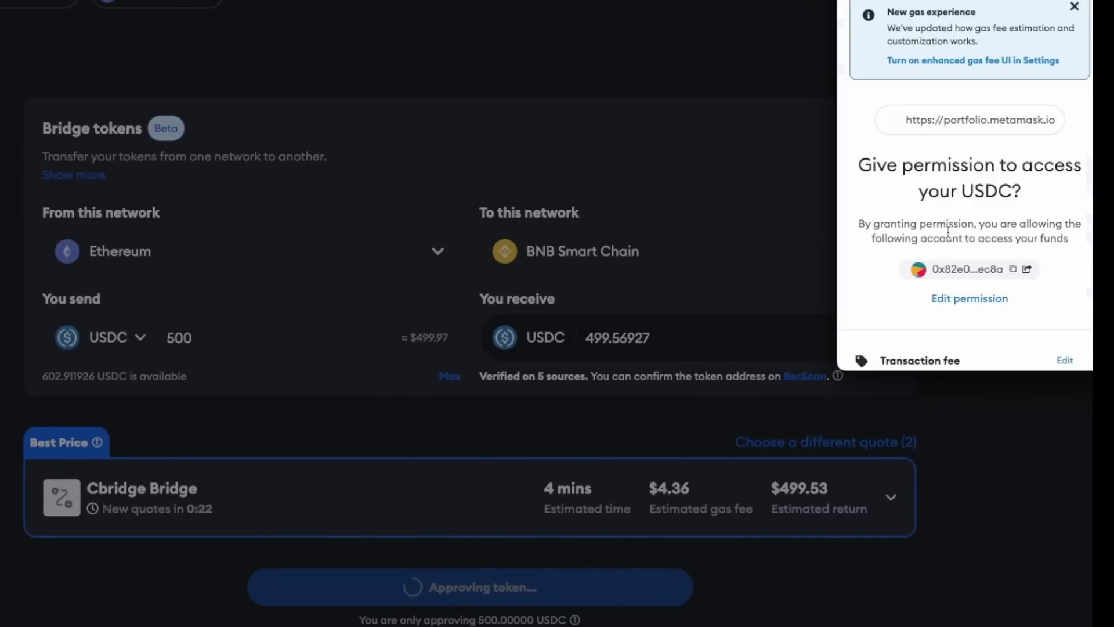
pyautogui.scroll(-3, 933, 221)
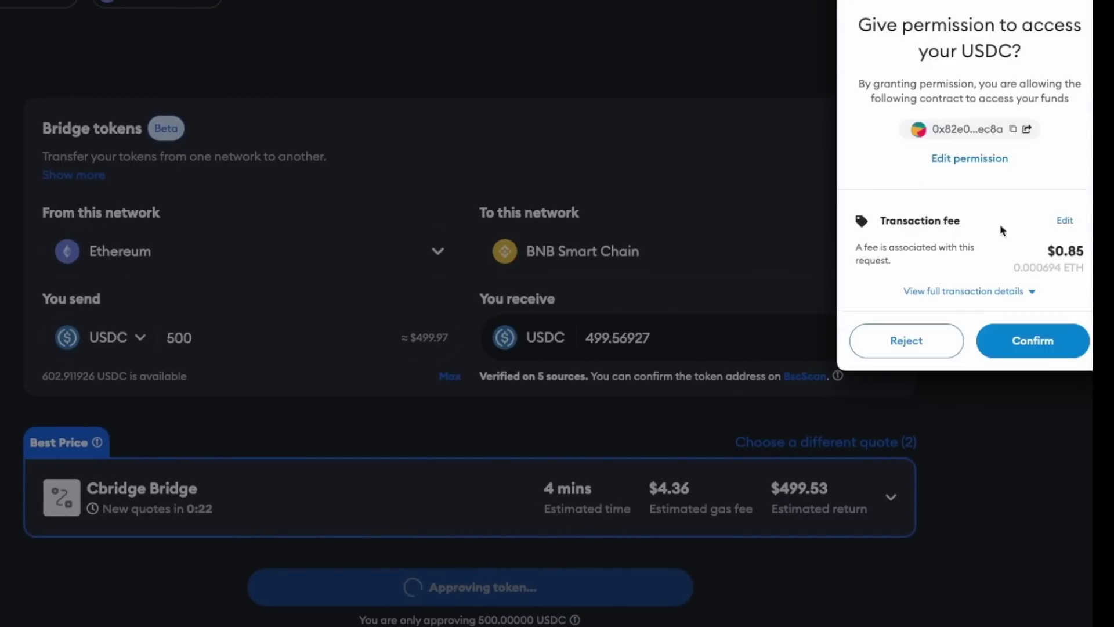
pyautogui.click(1009, 292)
pyautogui.scroll(1, 1010, 293)
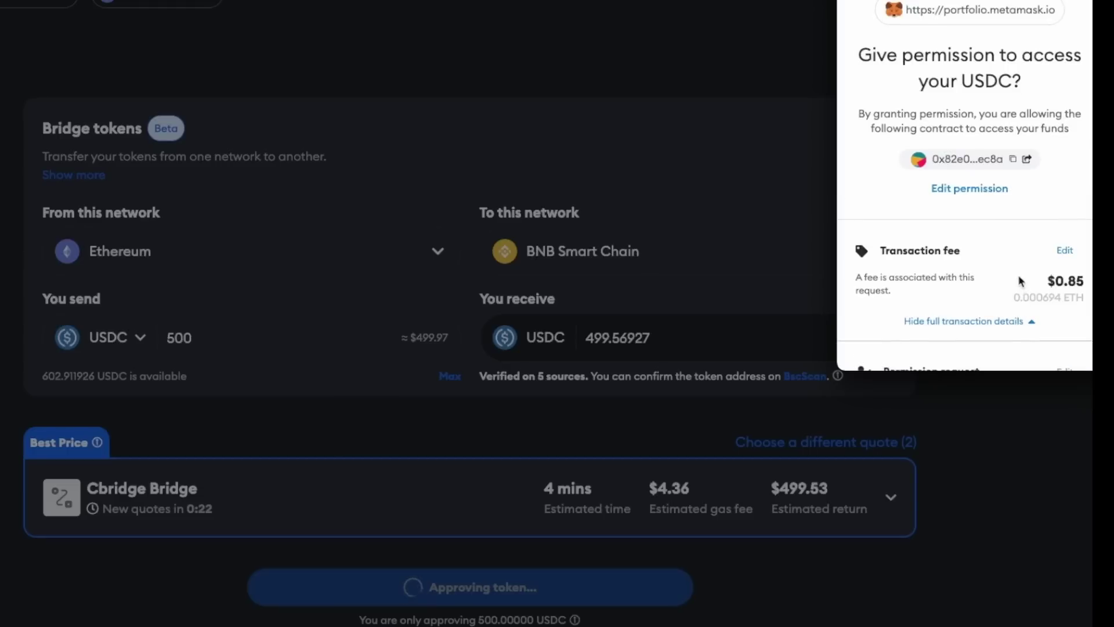
pyautogui.scroll(-7, 1020, 279)
pyautogui.scroll(8, 1019, 192)
pyautogui.scroll(-7, 967, 241)
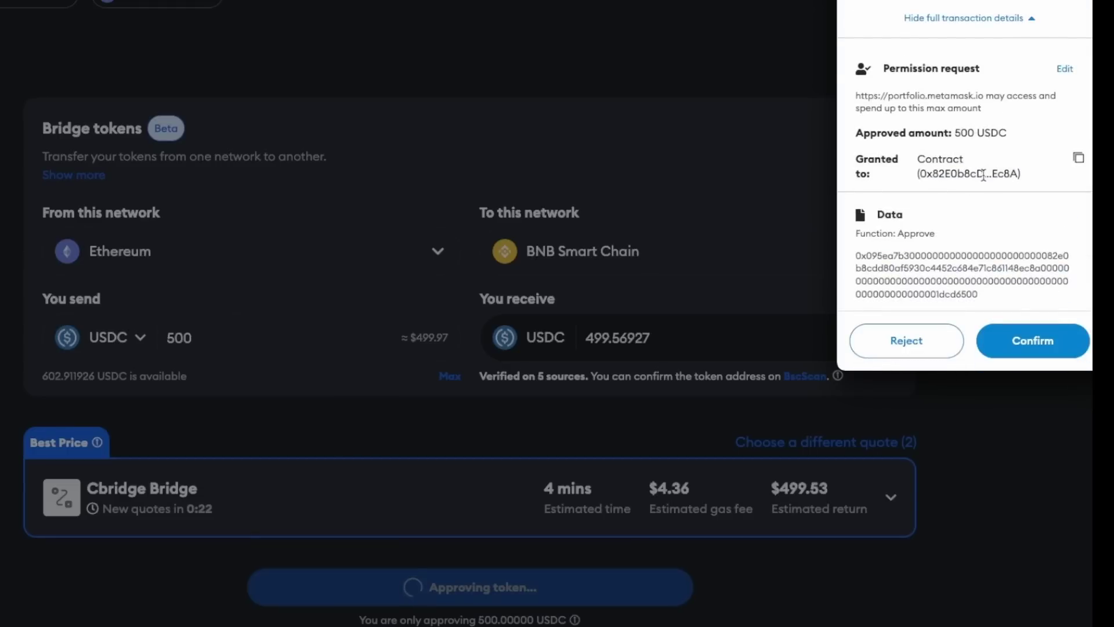
pyautogui.scroll(3, 987, 175)
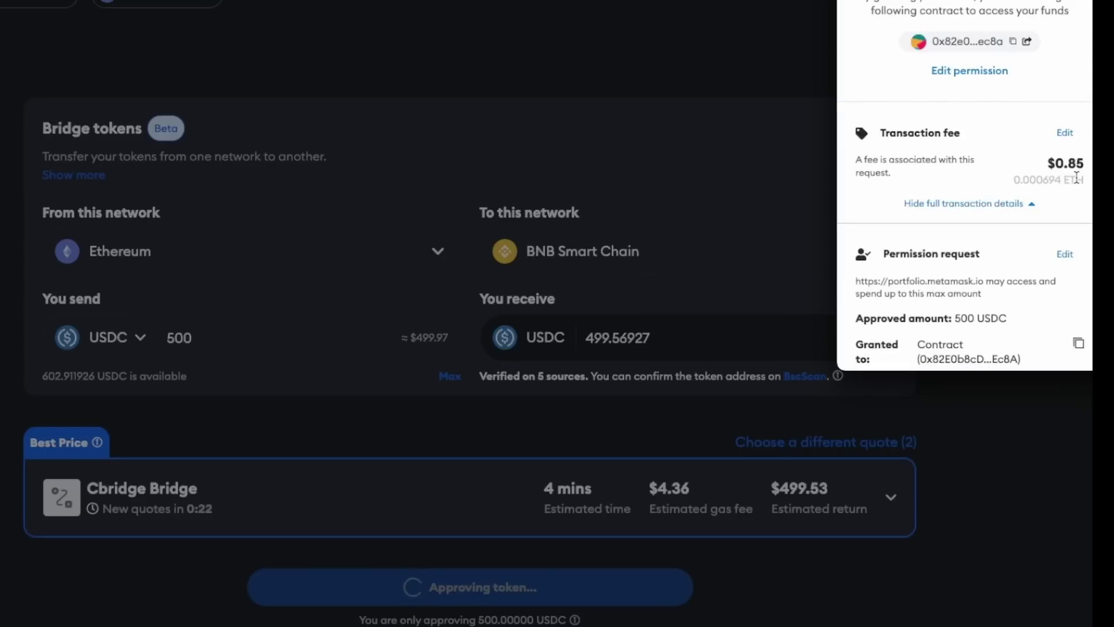
pyautogui.scroll(4, 1073, 179)
pyautogui.scroll(-4, 1054, 197)
pyautogui.scroll(4, 986, 119)
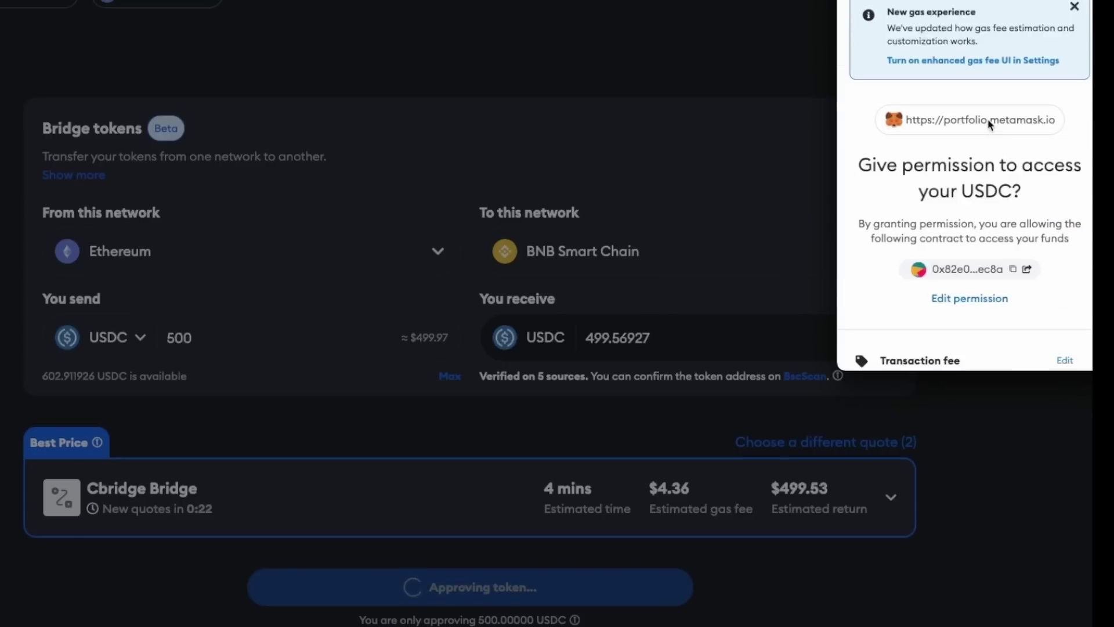
pyautogui.scroll(-10, 990, 119)
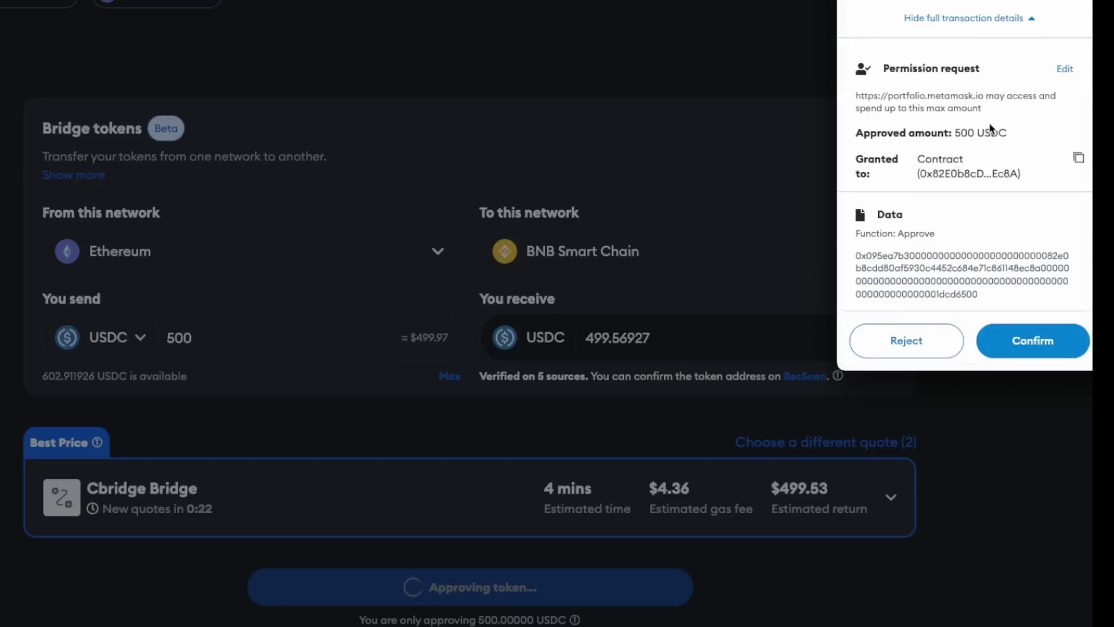
pyautogui.click(1039, 352)
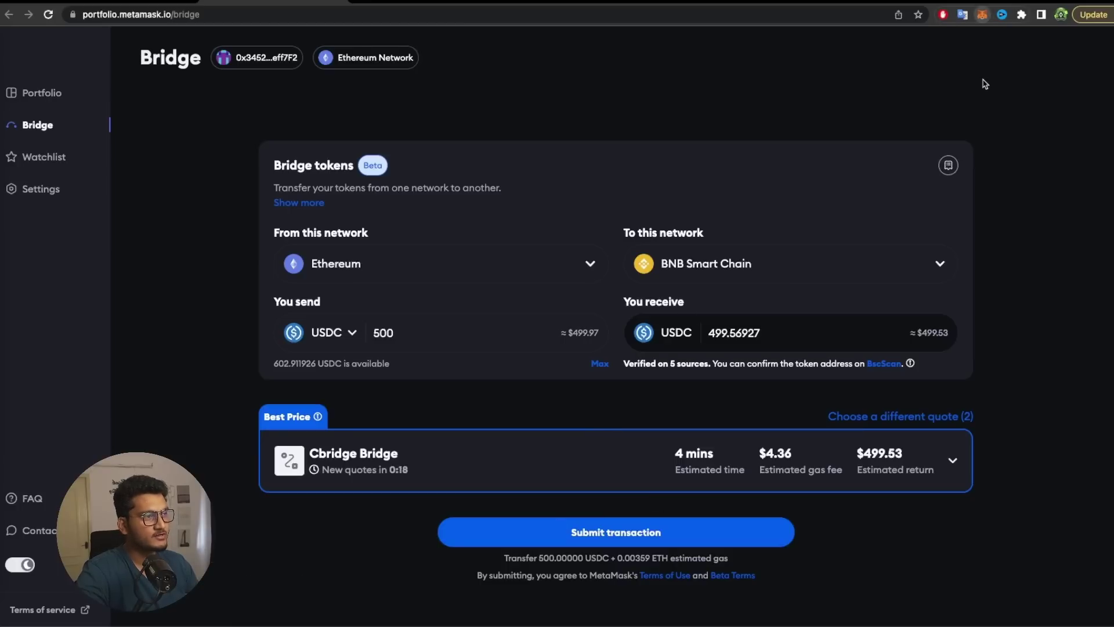
# - Switch the wallet to Binance Smart Chain (4.464 BNB) and bring up the Import tokens form
pyautogui.click(909, 50)
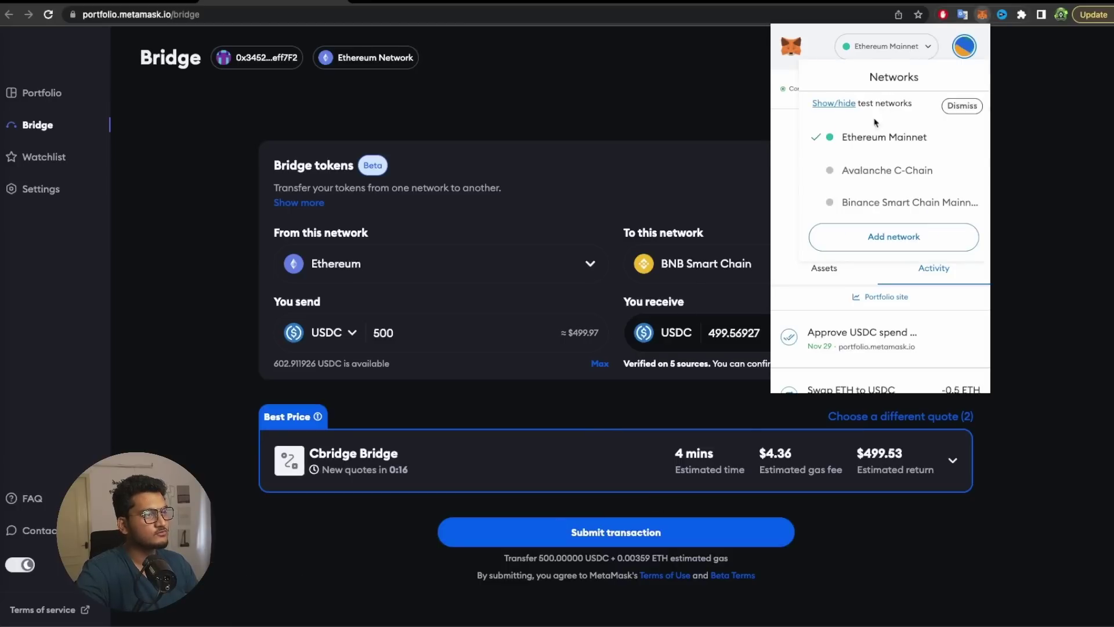
pyautogui.click(880, 199)
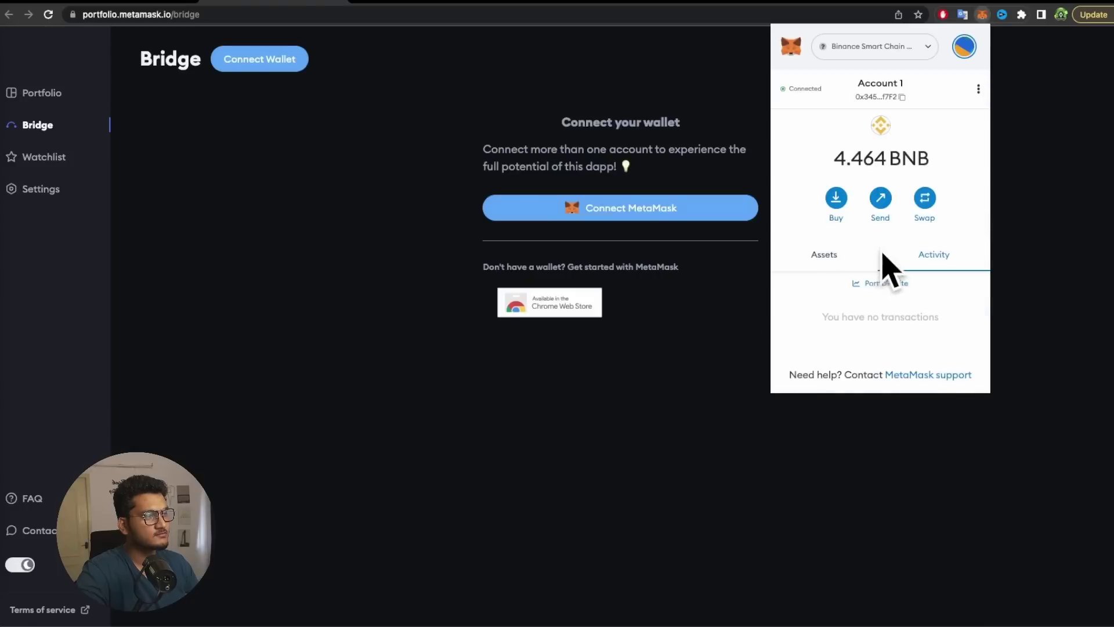
pyautogui.click(837, 264)
pyautogui.scroll(-1, 906, 313)
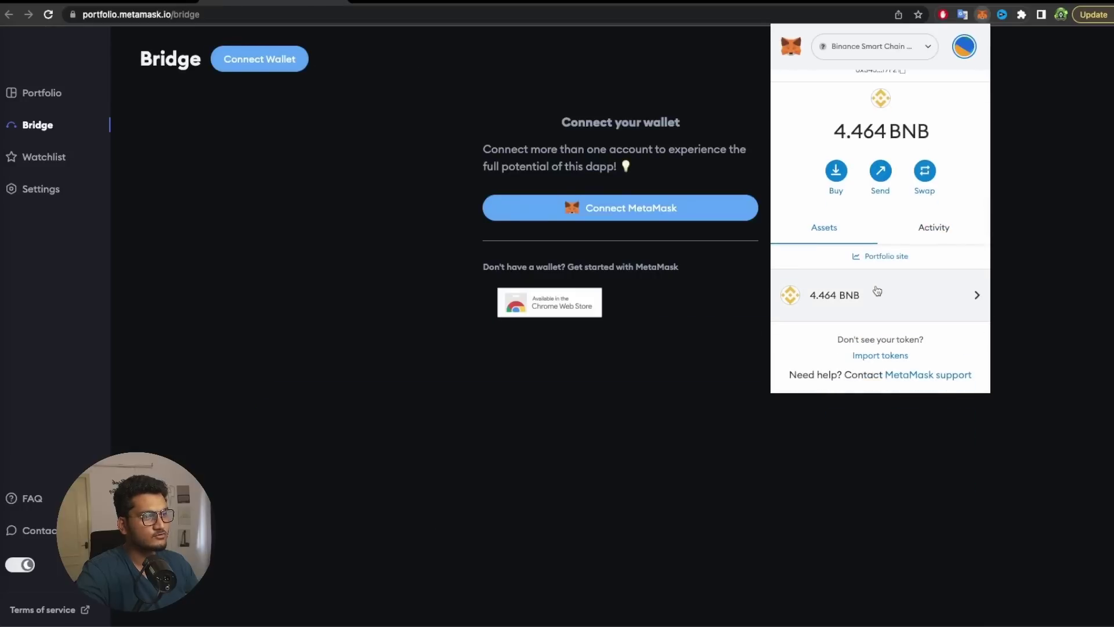
pyautogui.hotkey('ctrl', 'Tab')
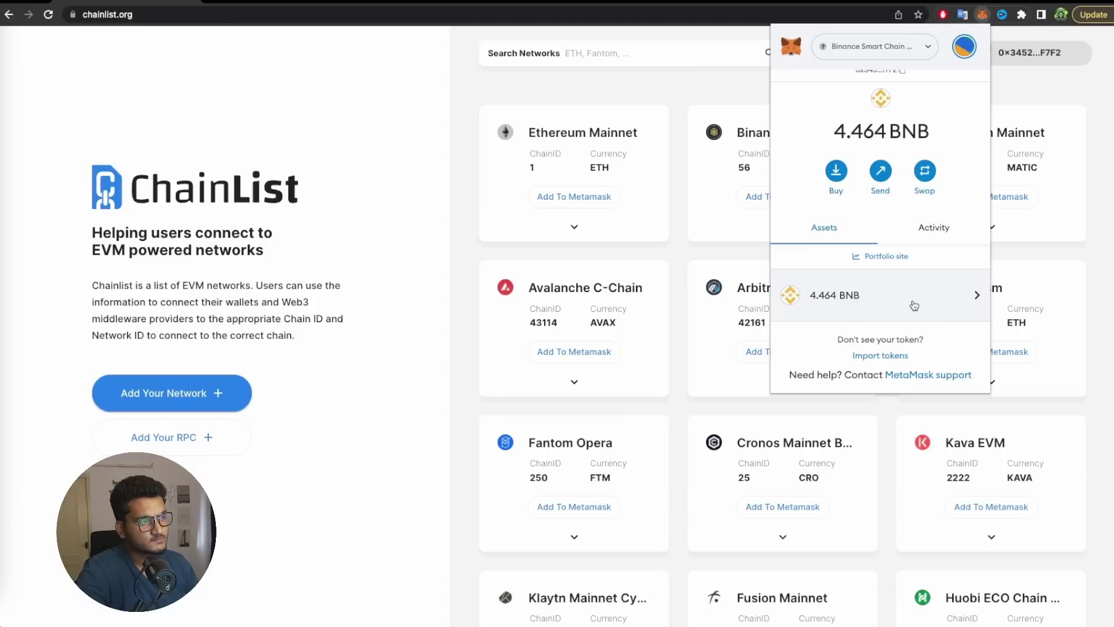
pyautogui.click(899, 356)
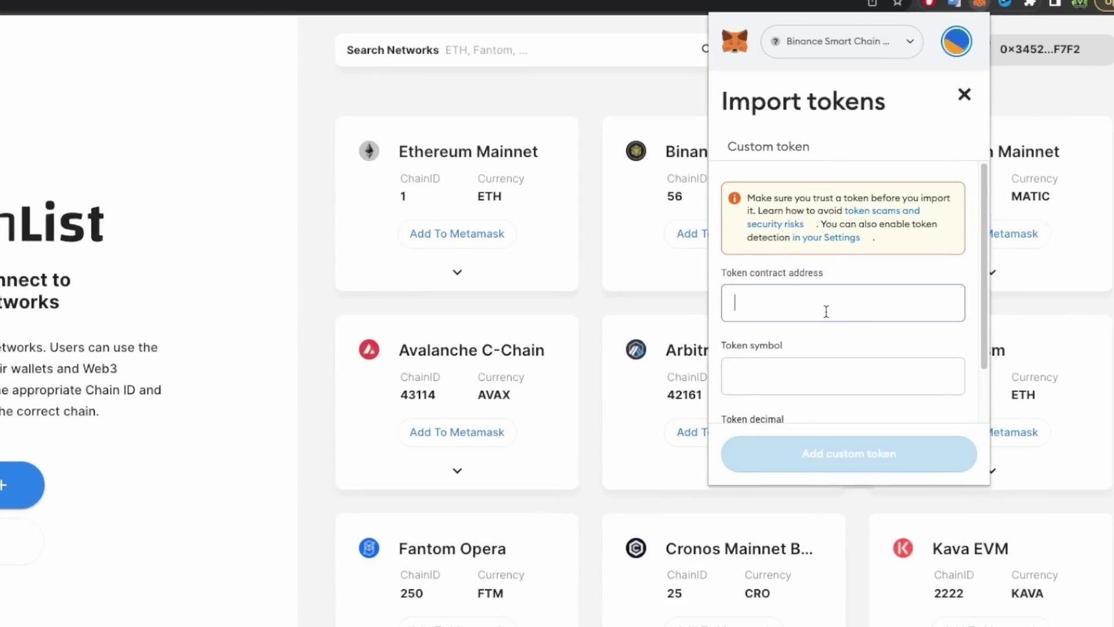